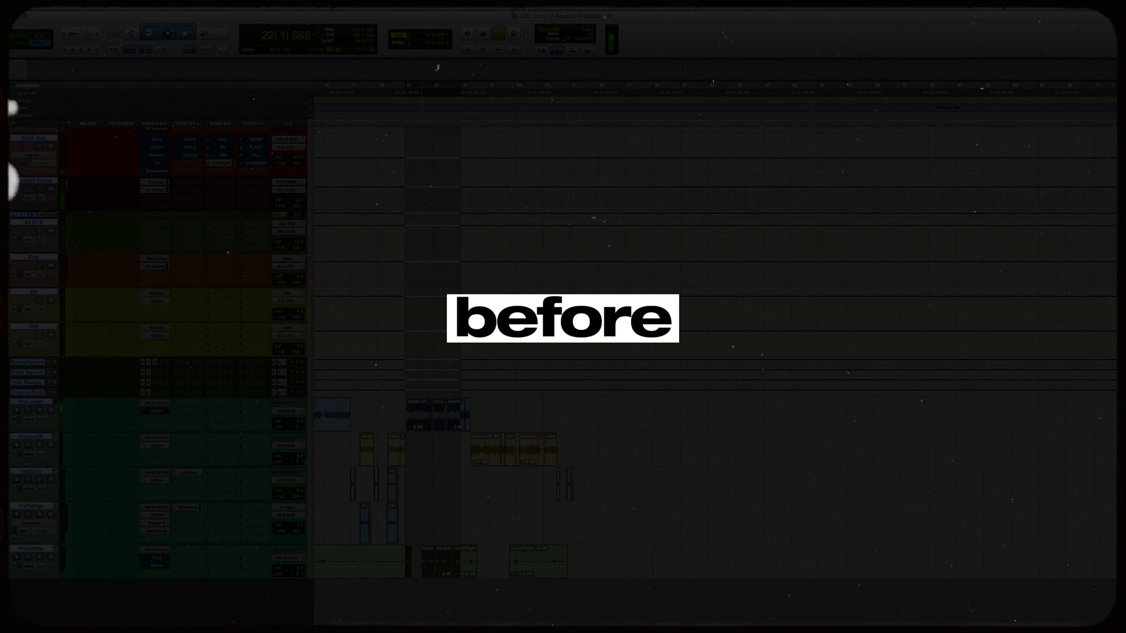
Step: Play back the vocals from bar 21 to 25 with the bus inserts and effects sends active
scroll(284, 354, "up", 5)
scroll(284, 354, "down", 5)
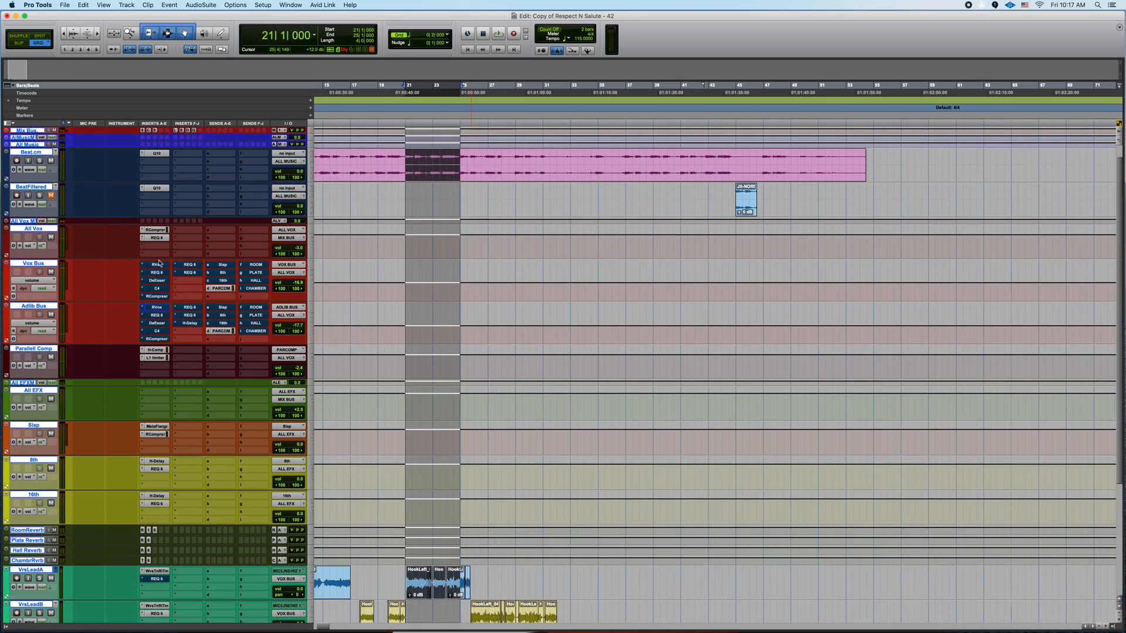
scroll(573, 354, "down", 5)
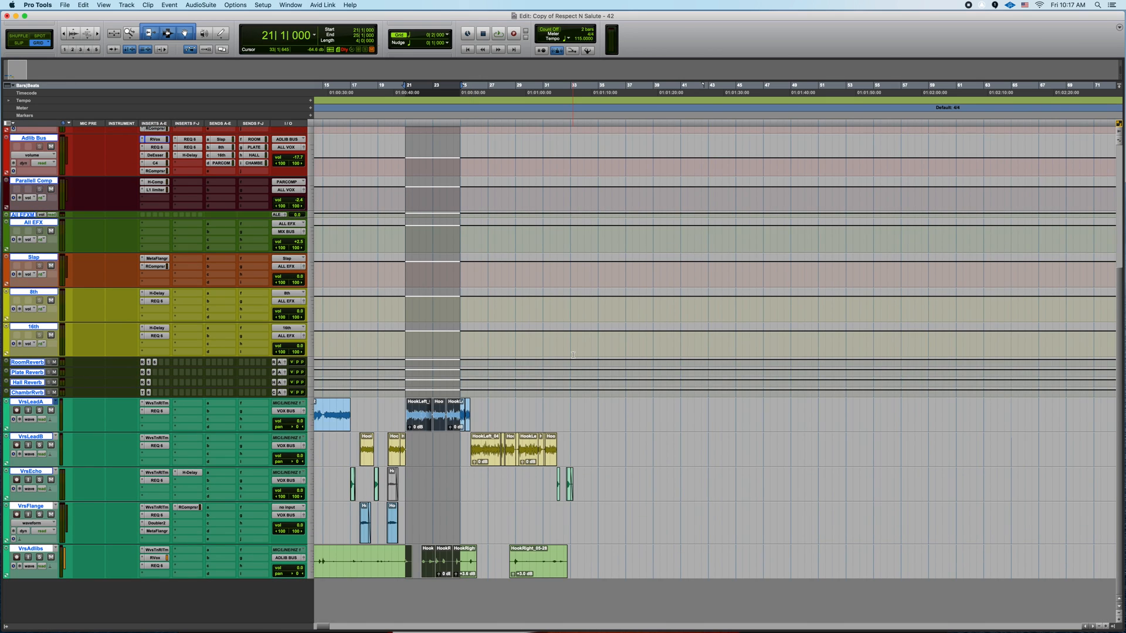
key("space")
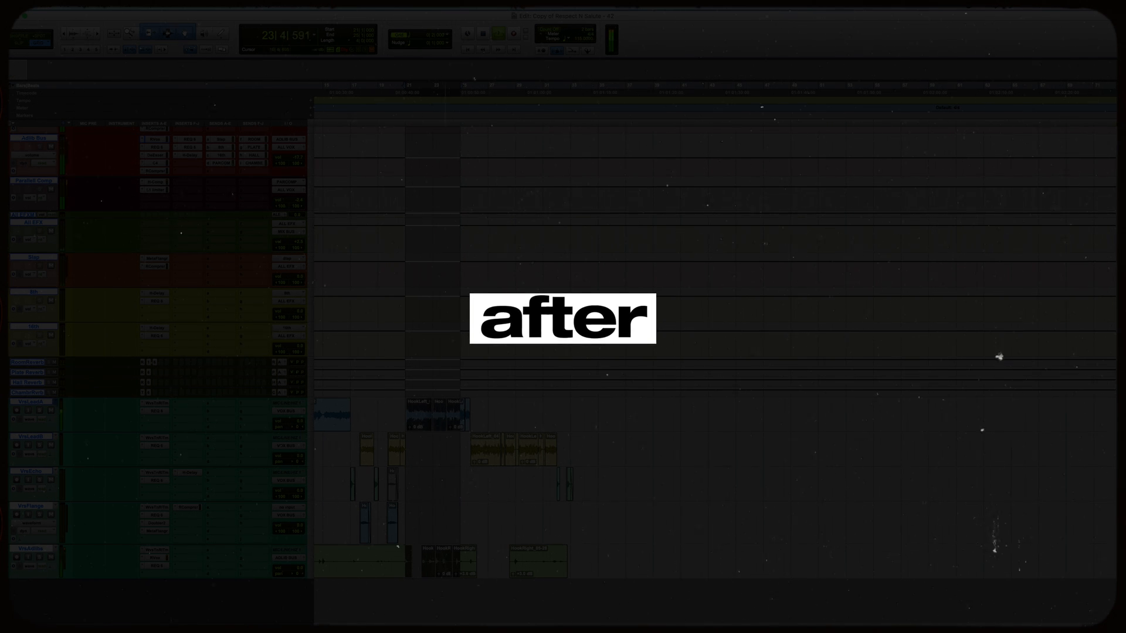
scroll(245, 124, "up", 4)
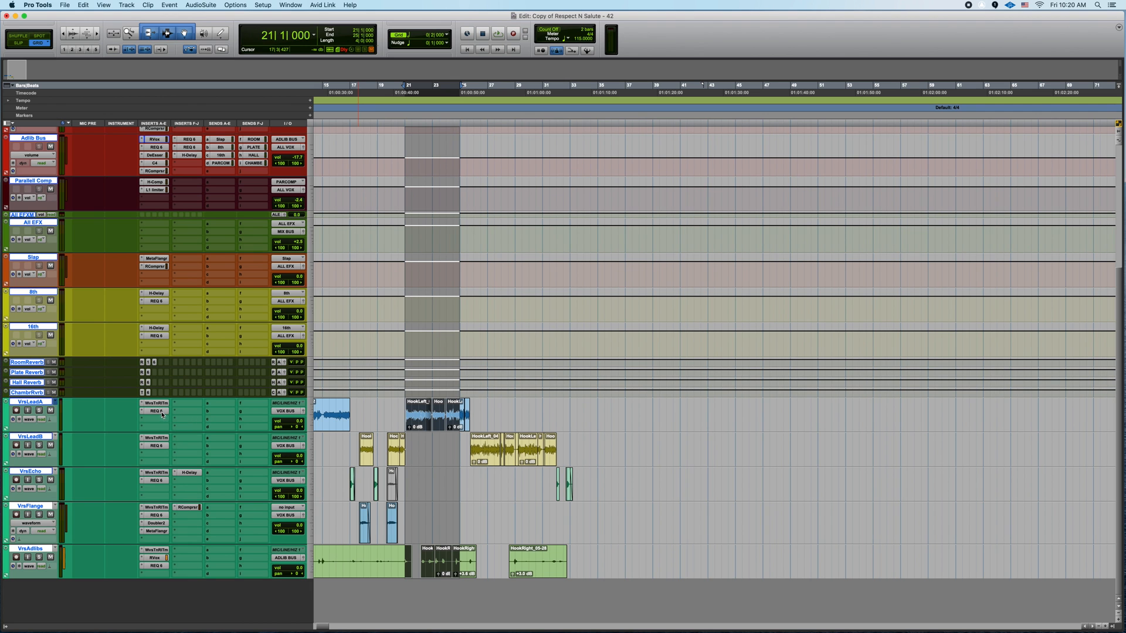
Step: Bypass the REQ 6 on VrsLeadA and all inserts on the Vox Bus, All Vox and Adlib Bus tracks
left_click(162, 414)
scroll(164, 406, "up", 3)
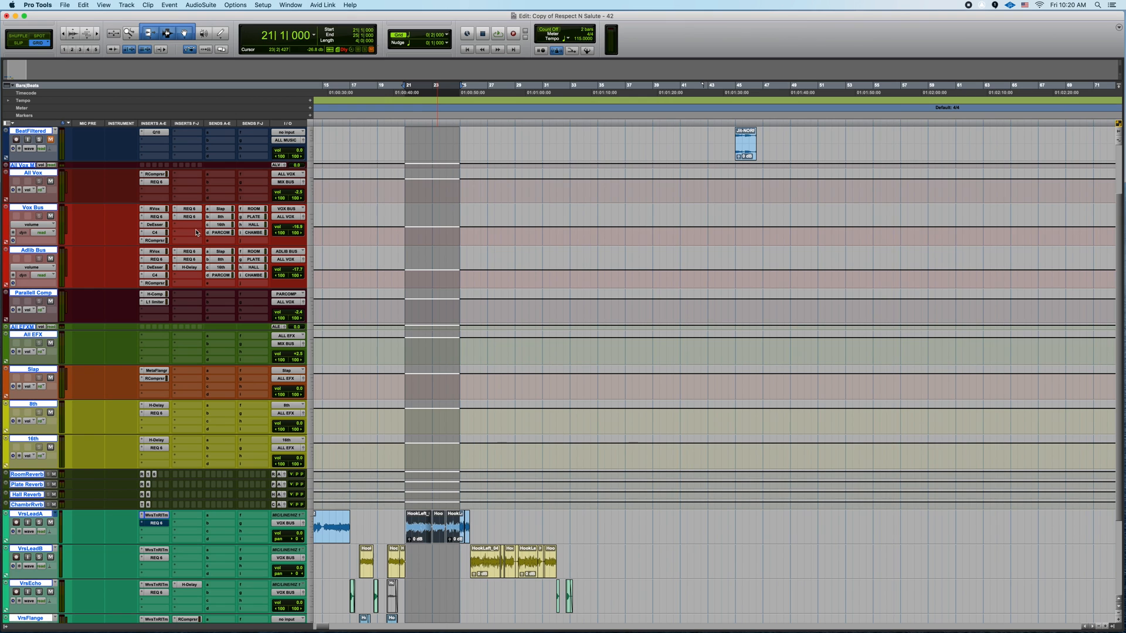
left_click(160, 216)
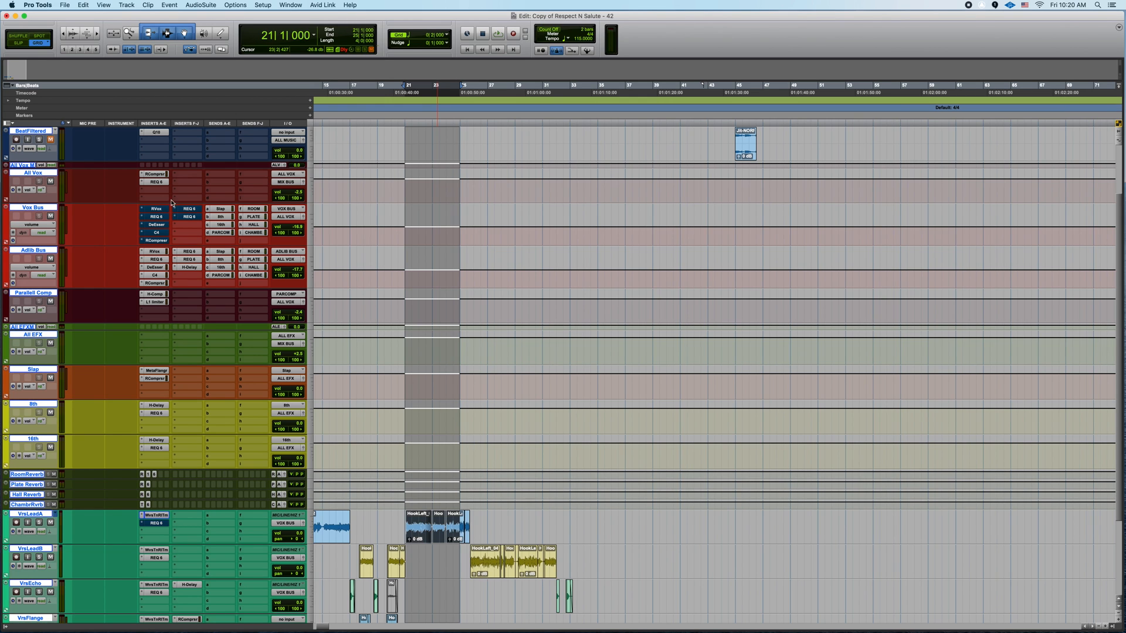
left_click(160, 175)
left_click(156, 259)
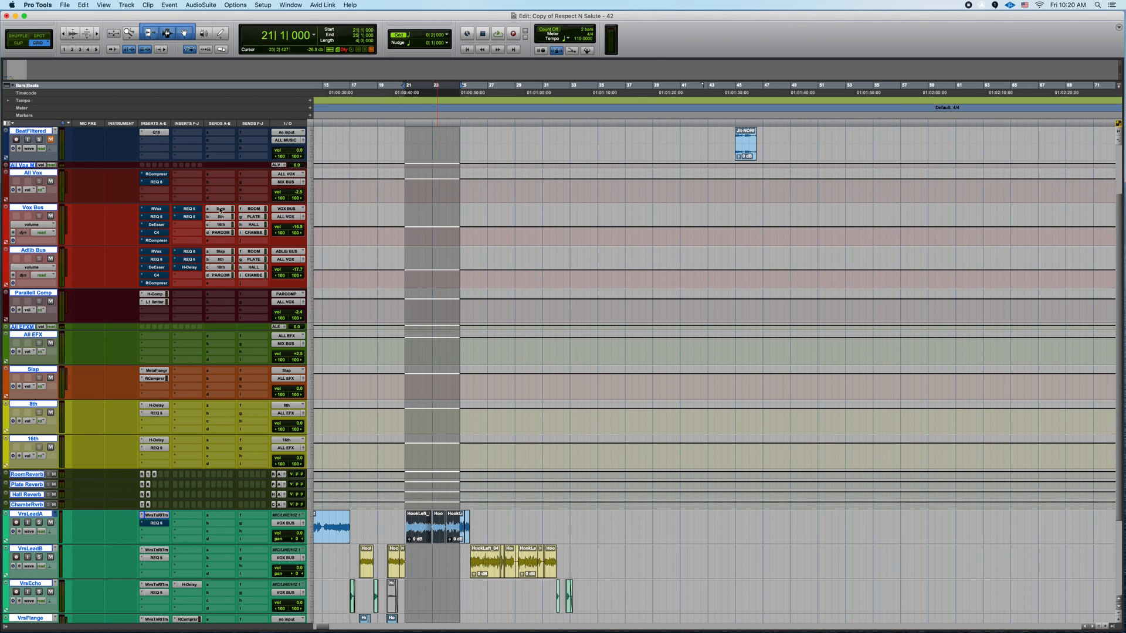
Step: Mute the delay and reverb sends on Vox Bus and Adlib Bus, keeping both PARCOMP sends active
left_click(221, 212)
left_click(221, 258)
left_click(223, 233)
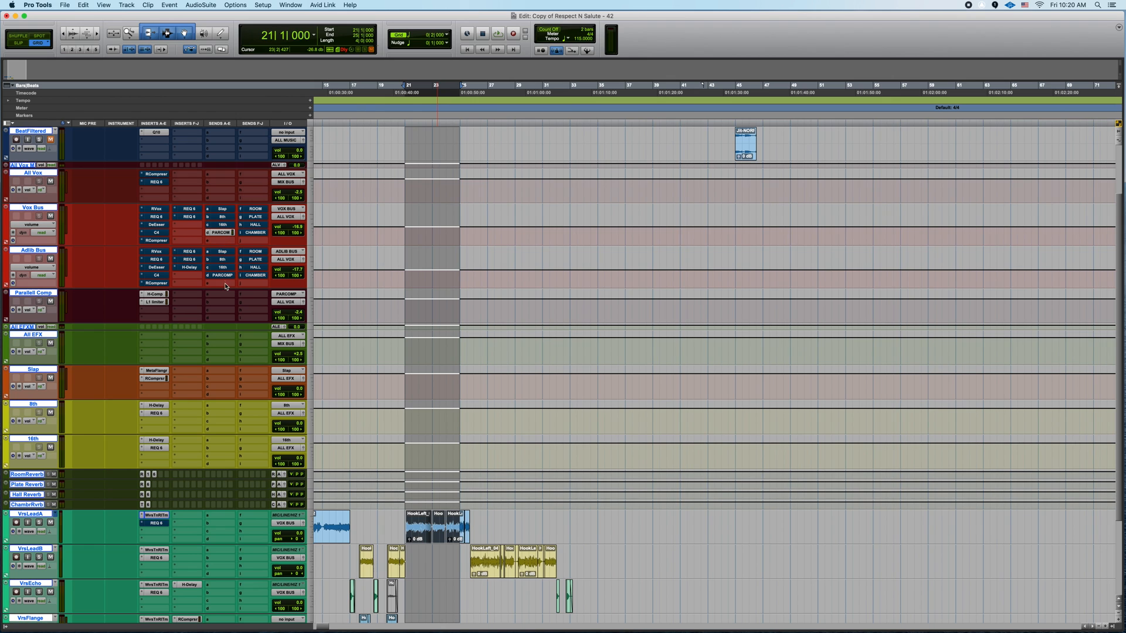
left_click(224, 276)
Step: Review the Waves Tune Real-Time settings on the VrsLeadA track and close the plugin
scroll(361, 376, "down", 5)
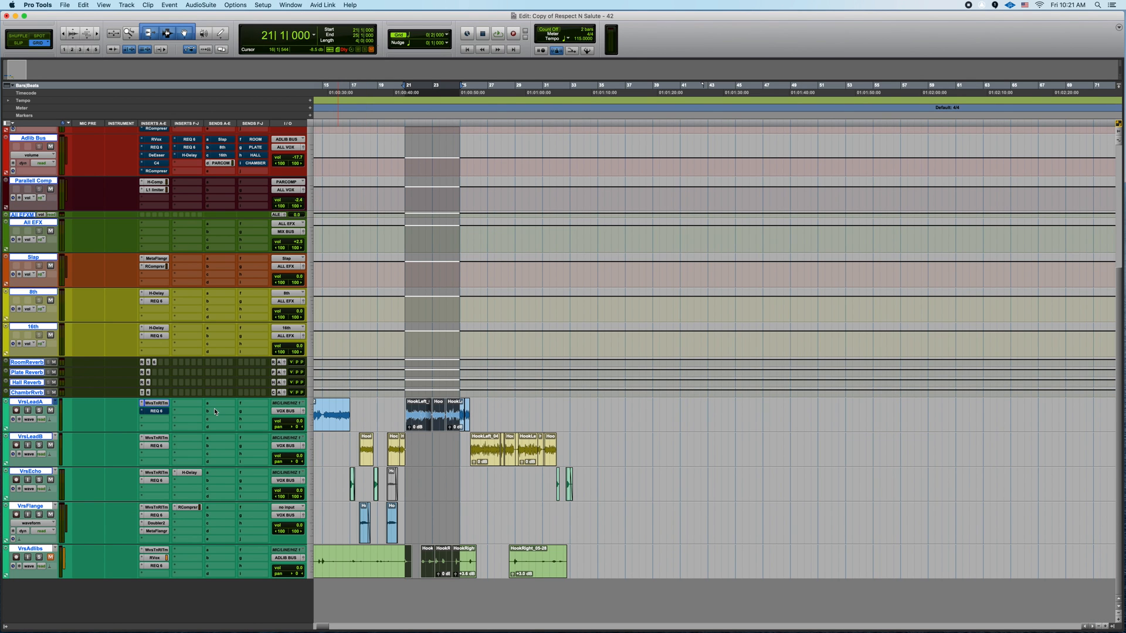
left_click(161, 405)
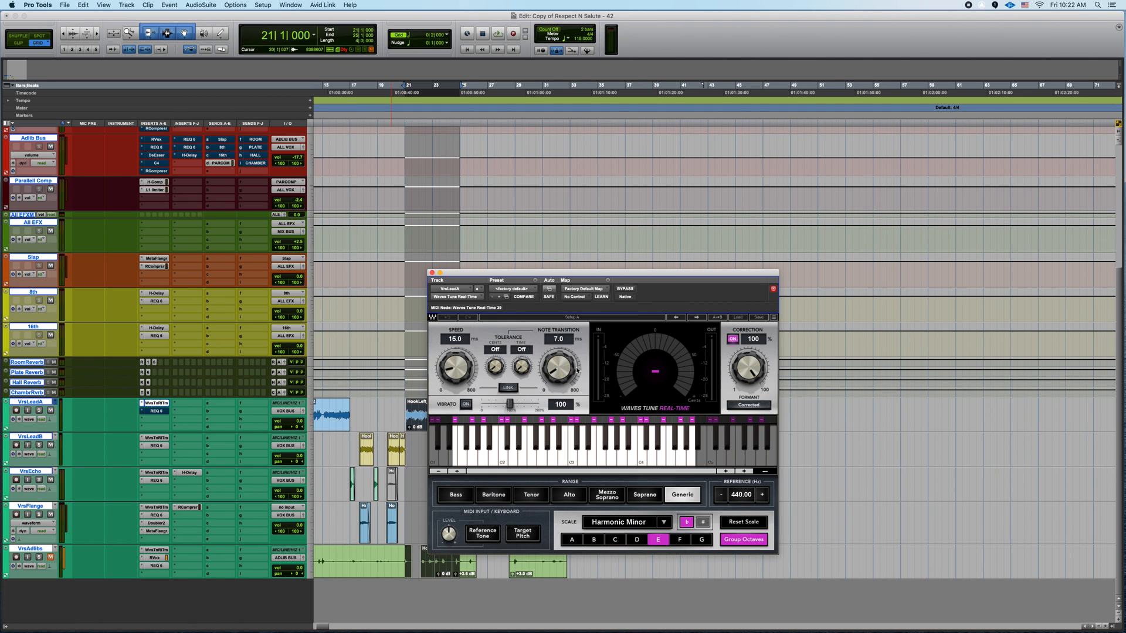
key("super+w")
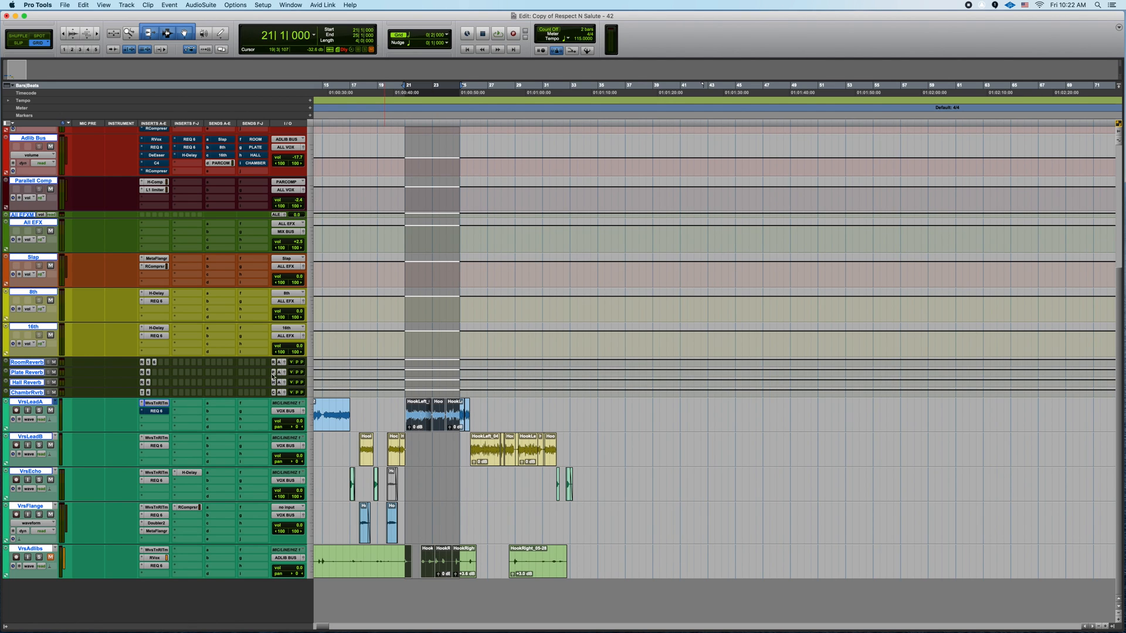
Step: Review the REQ 6 on VrsLeadA, plus the RVox and REQ 6 on VrsAdlibs
left_click(156, 414)
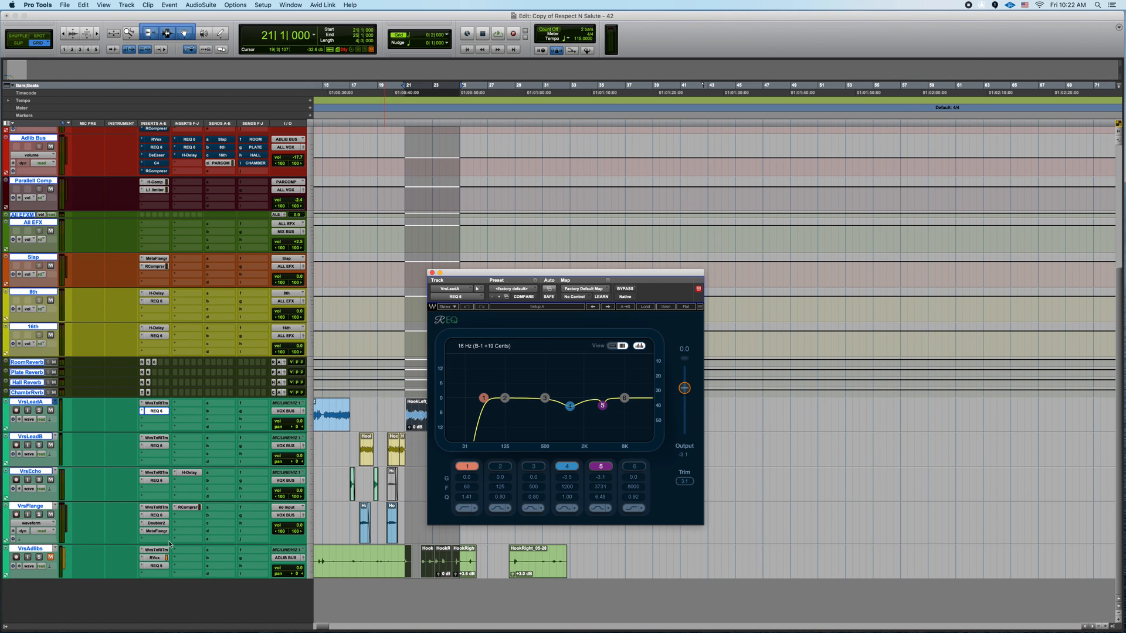
left_click(156, 557)
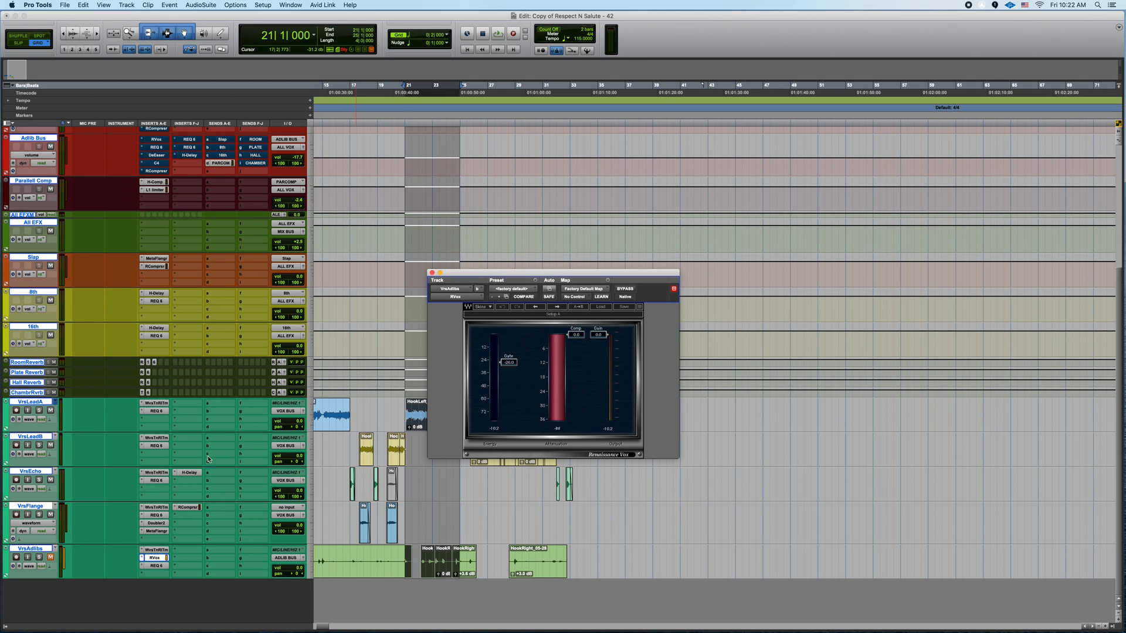
left_click(156, 566)
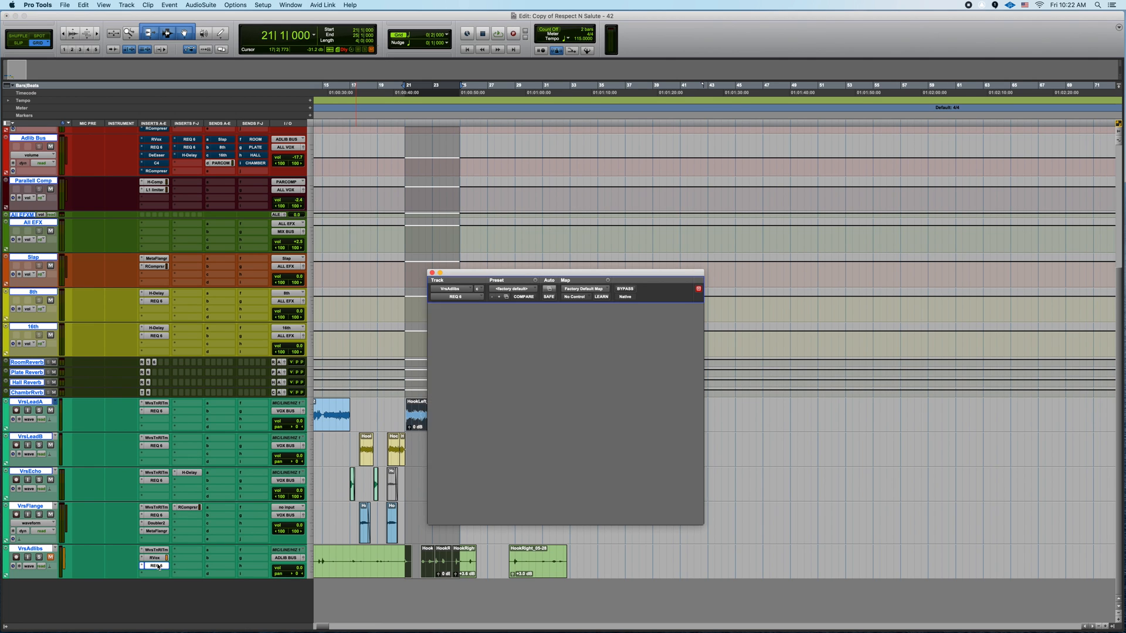
Step: Compare the VrsLeadA vocal with its REQ 6 bypassed and active during playback
left_click(156, 411)
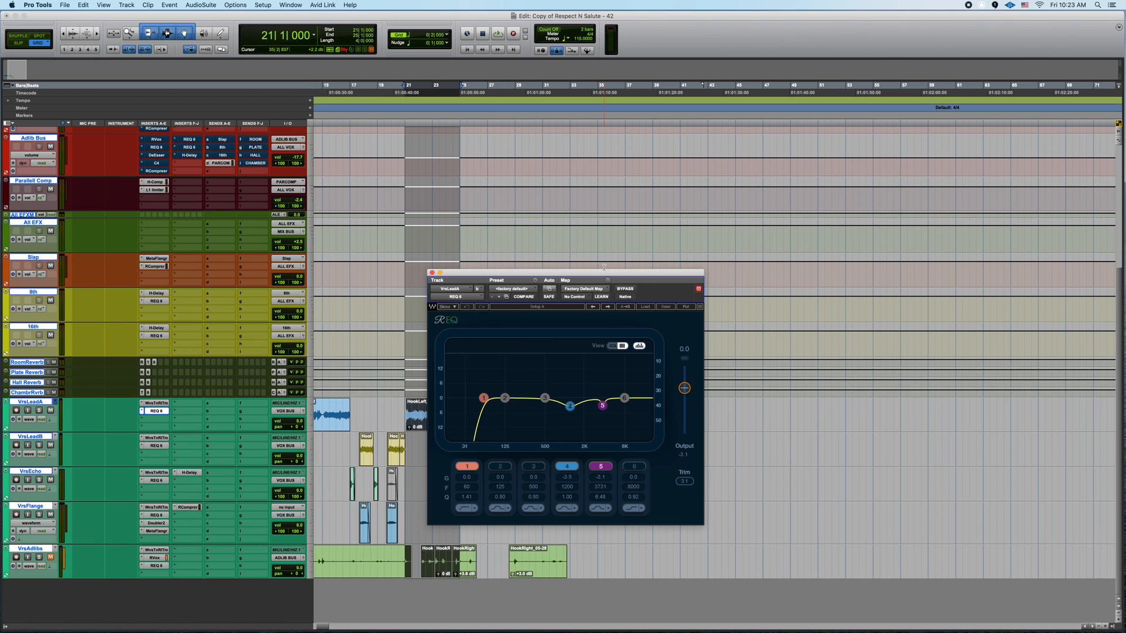
left_click(626, 289)
key("space")
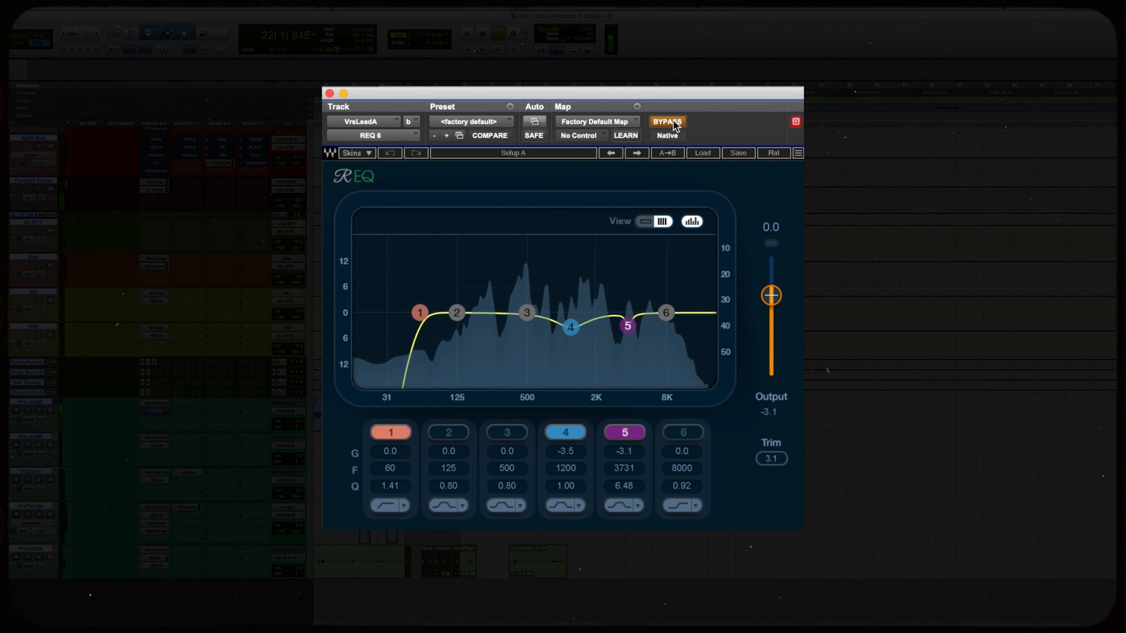
left_click(674, 121)
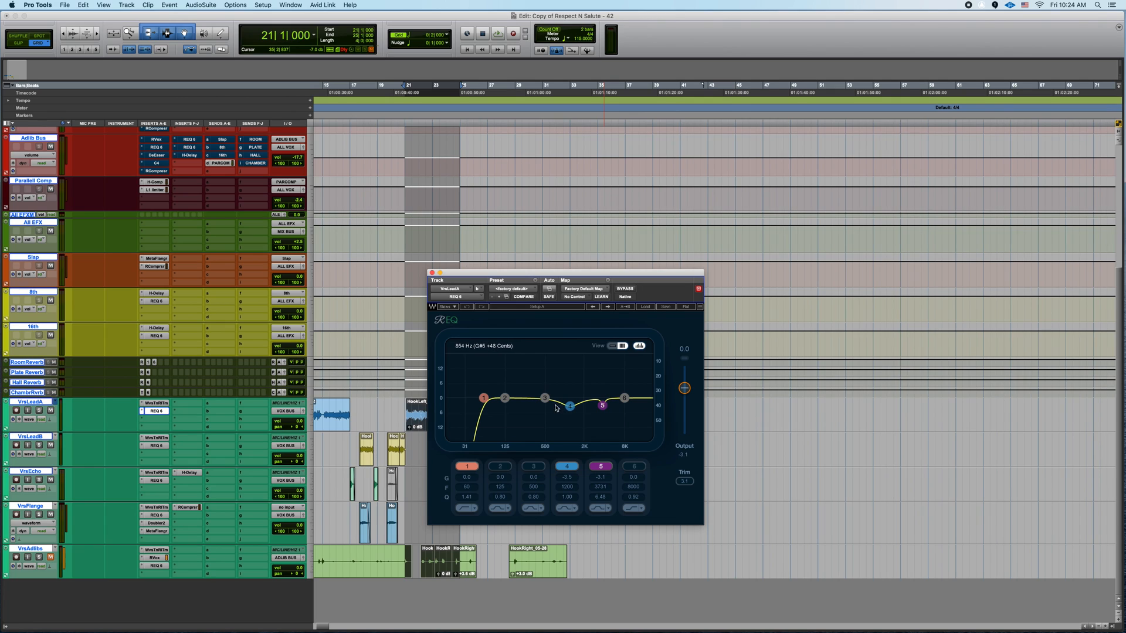
left_click(432, 273)
Step: Compare the Vox Bus with its RVox compressor bypassed and active, and play the section to check its attenuation
scroll(108, 239, "up", 5)
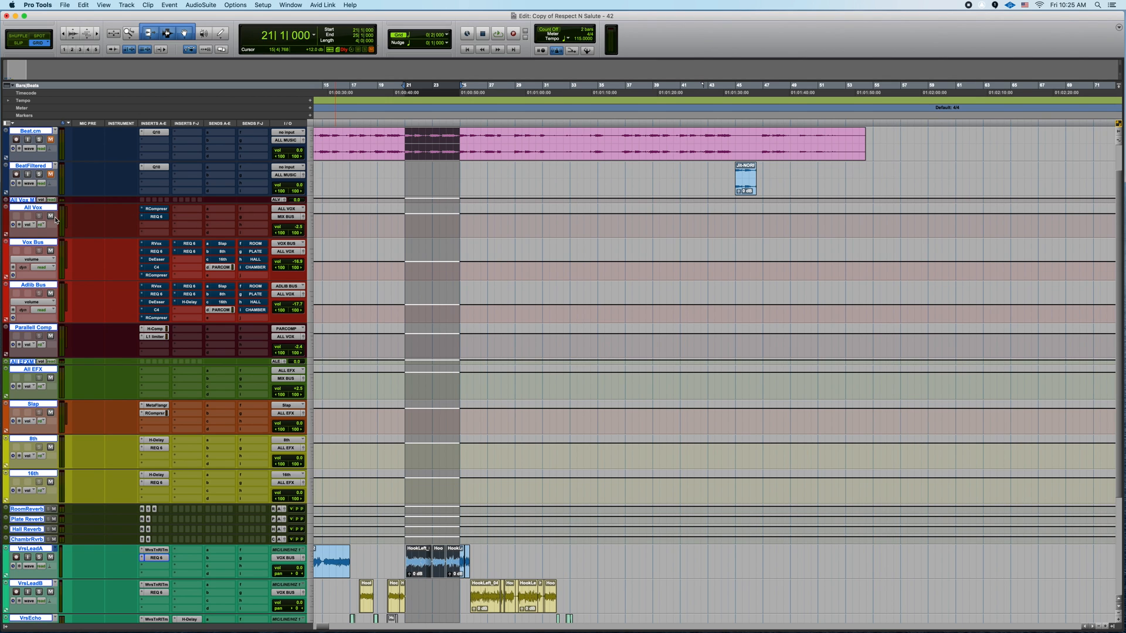
left_click(152, 244)
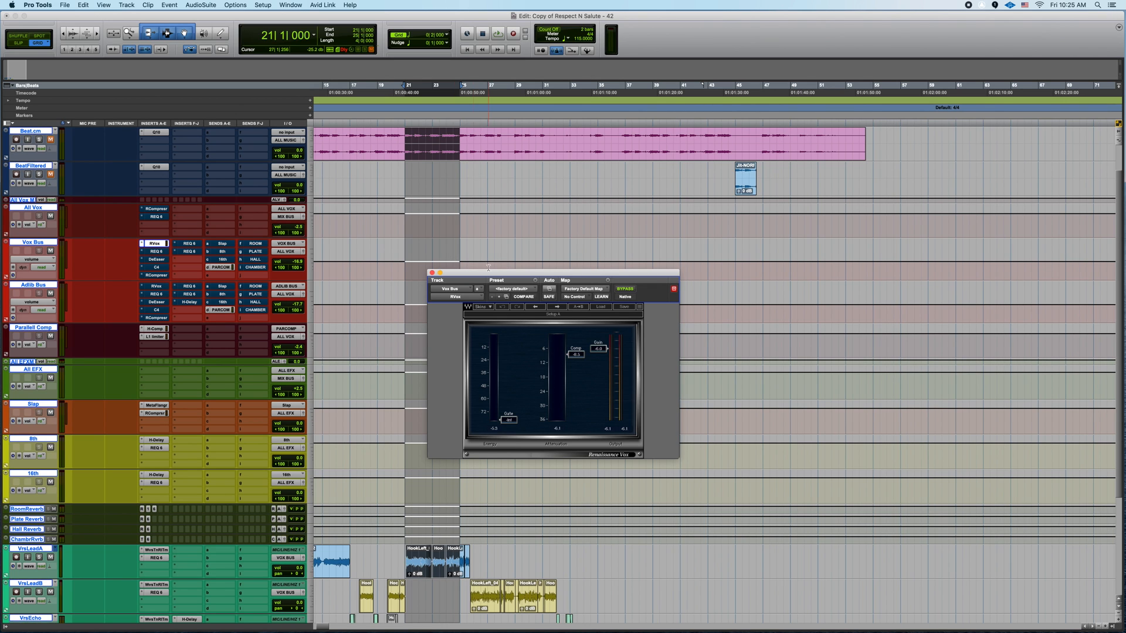
left_click(628, 292)
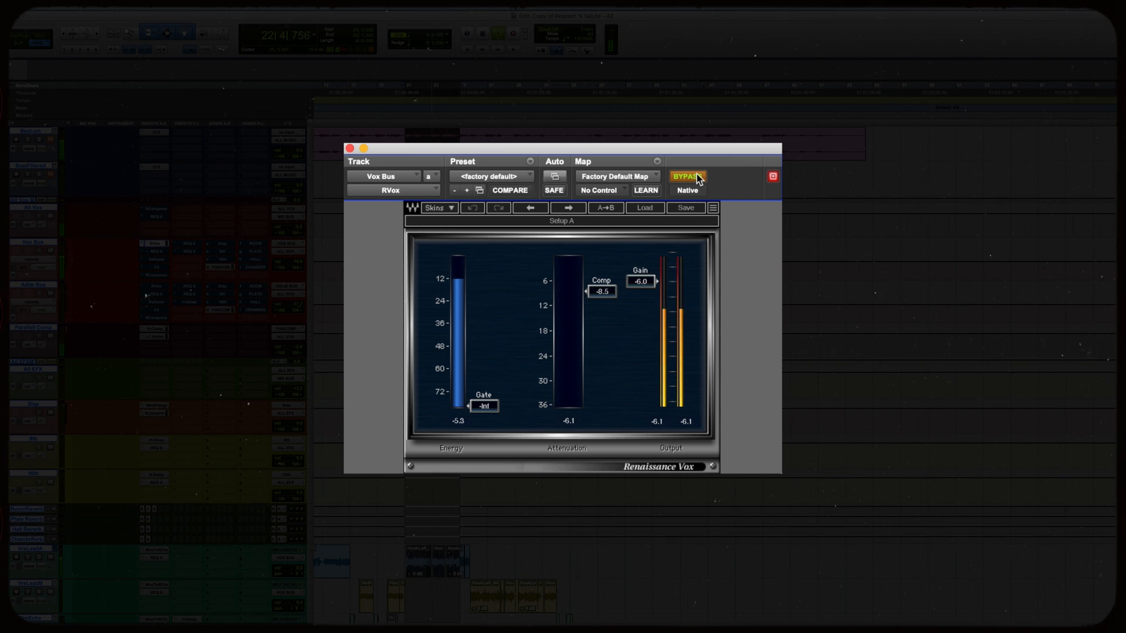
left_click(698, 179)
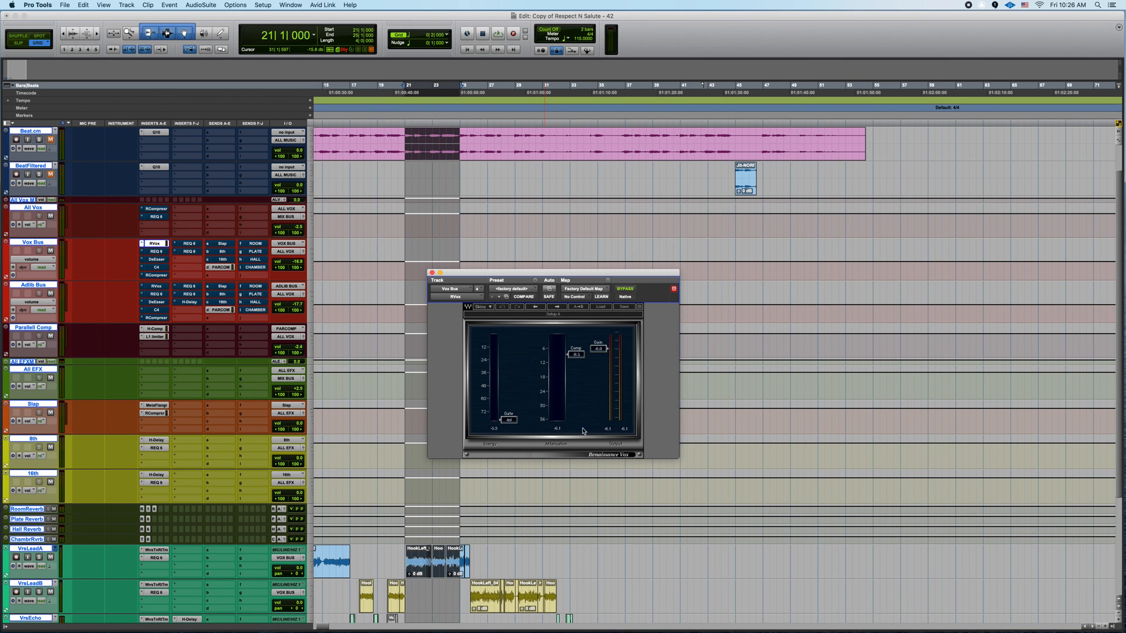
key("space")
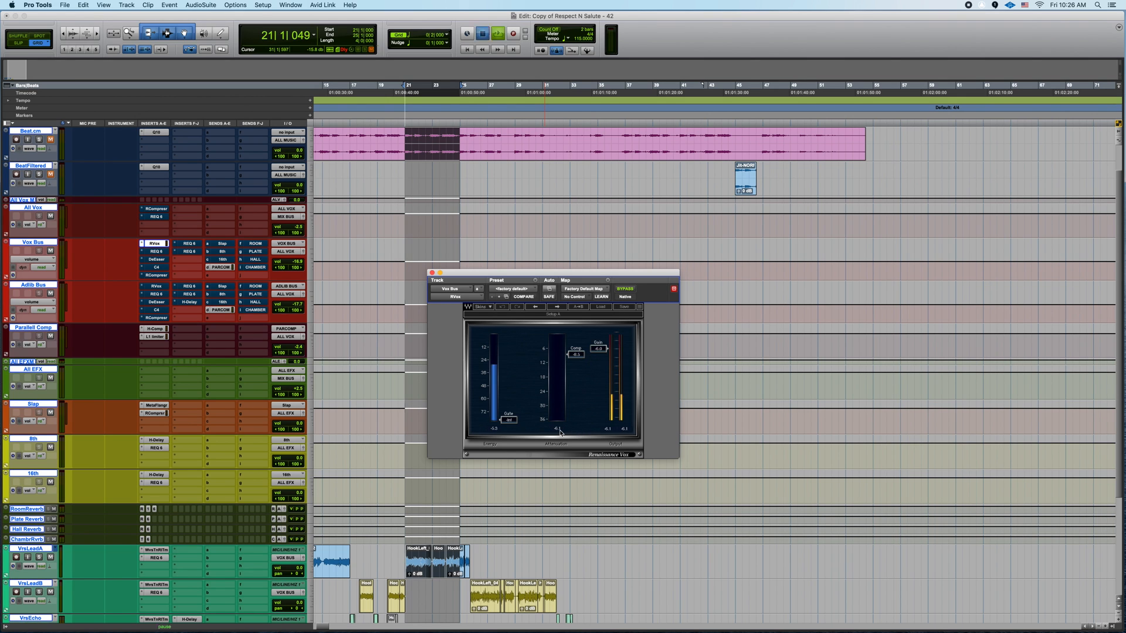
key("space")
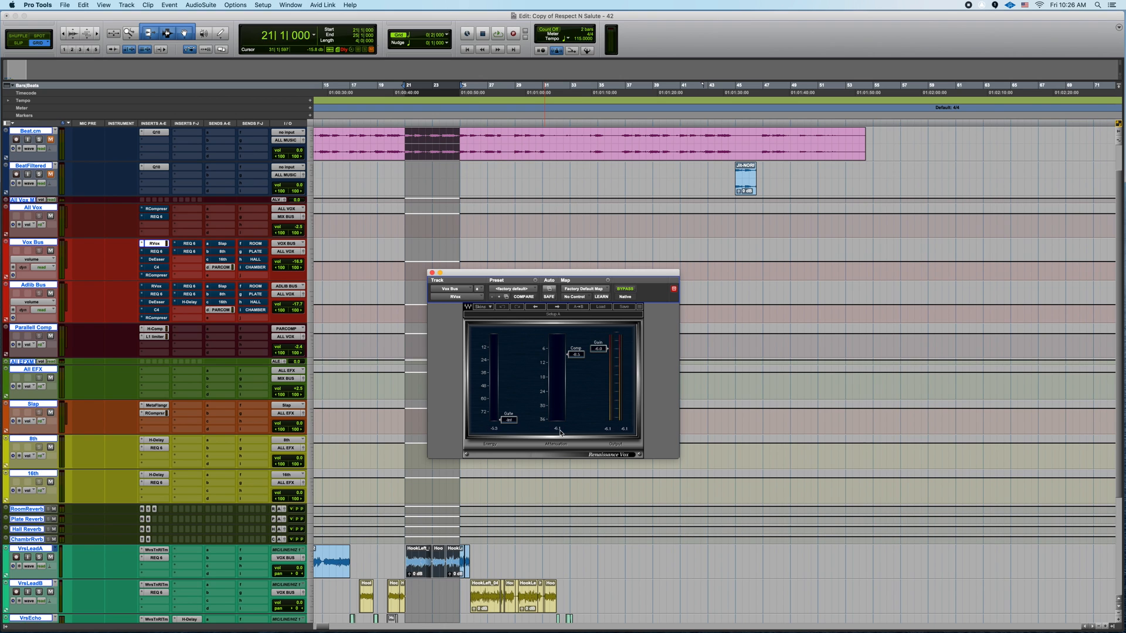
Step: Compare the Vox Bus with its first REQ 6 equalizer bypassed and active during playback
left_click(157, 251)
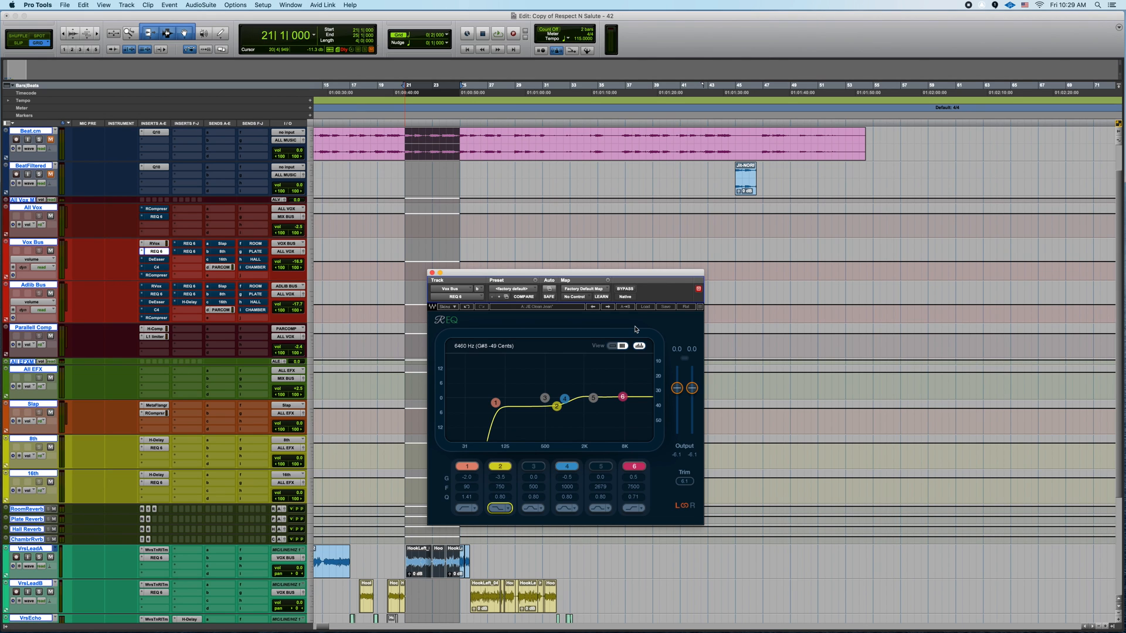
left_click(626, 290)
key("space")
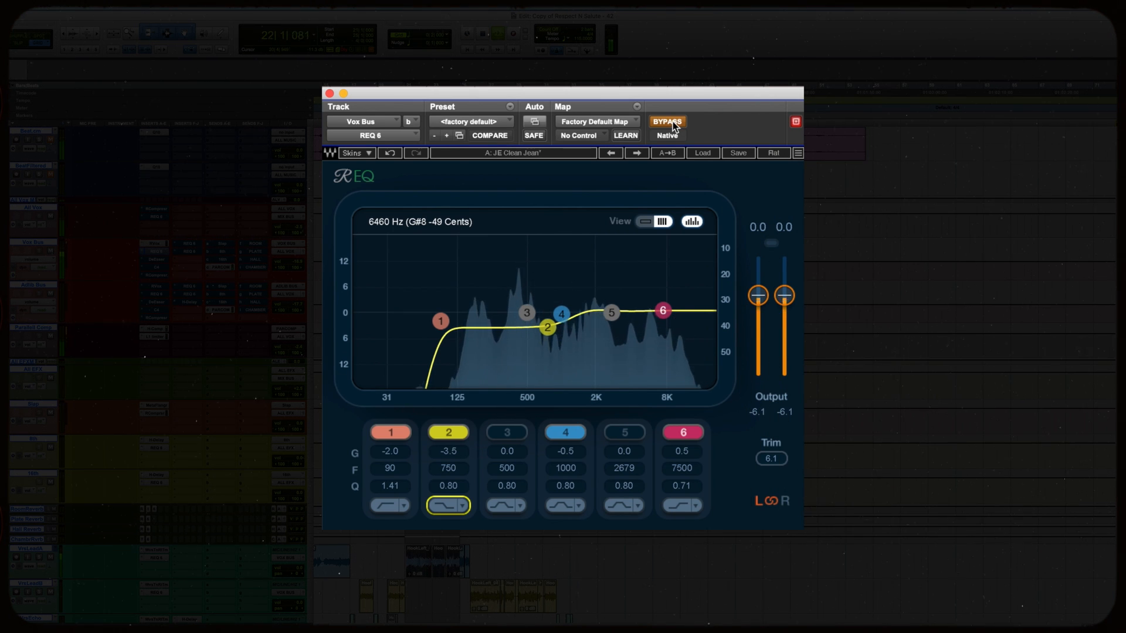
left_click(673, 122)
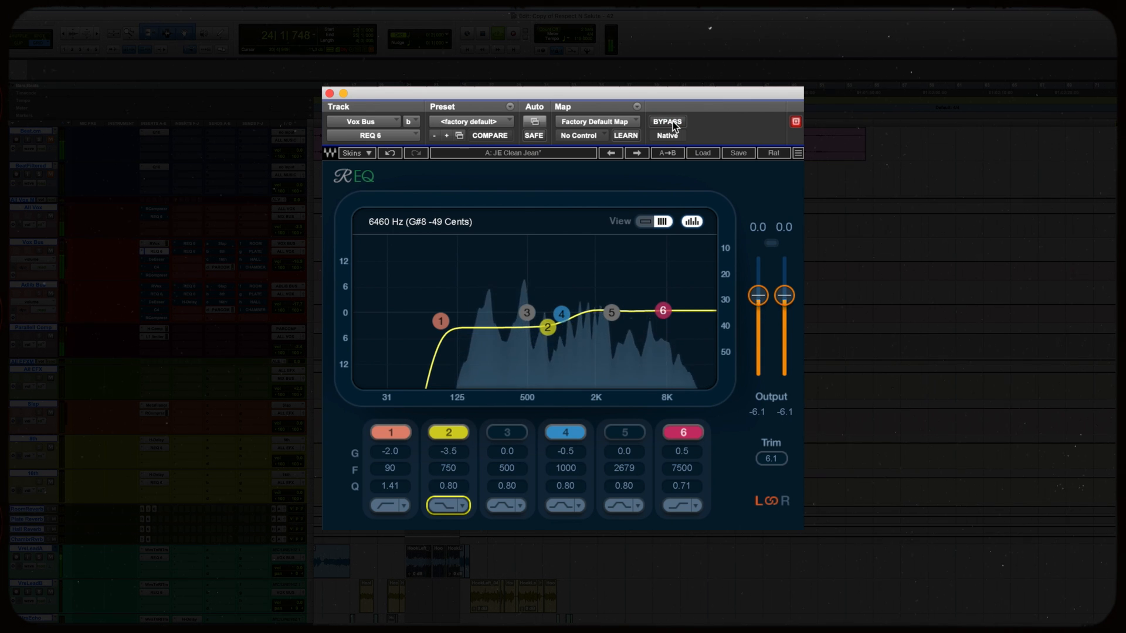
key("space")
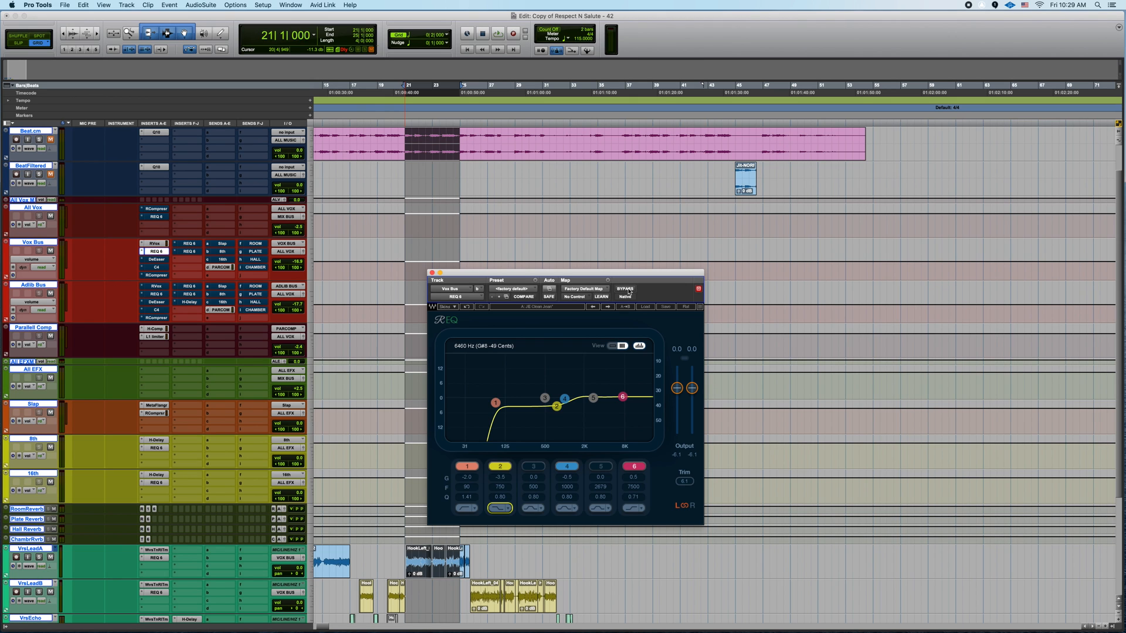
Step: Compare the Vox Bus with its DeEsser bypassed and active during playback of bars 21 to 25
left_click(155, 260)
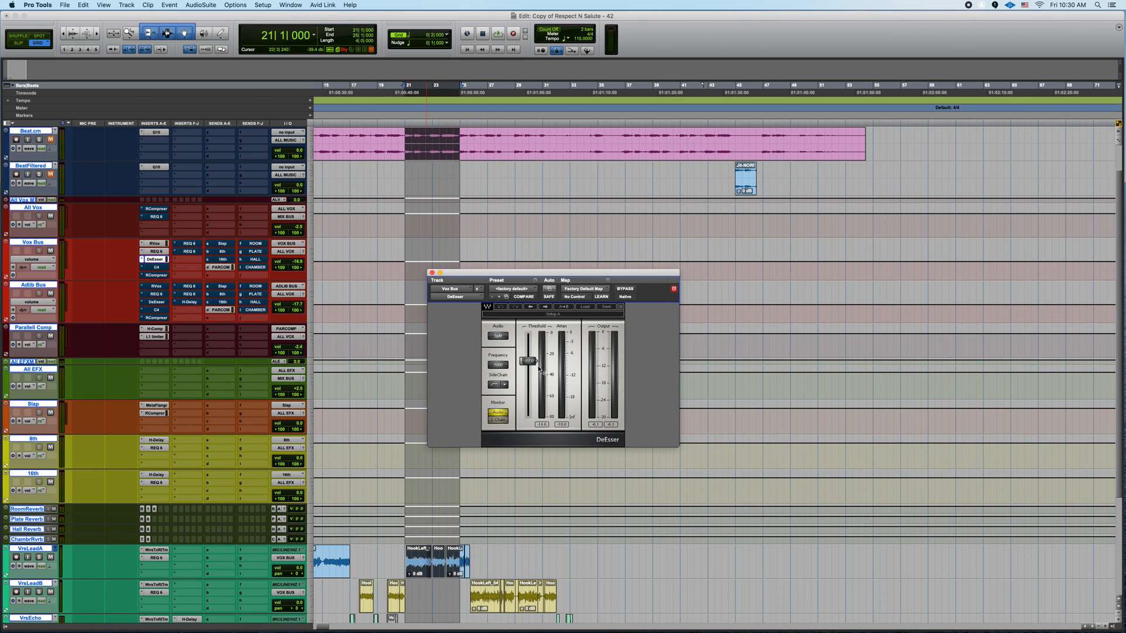
left_click(624, 289)
key("space")
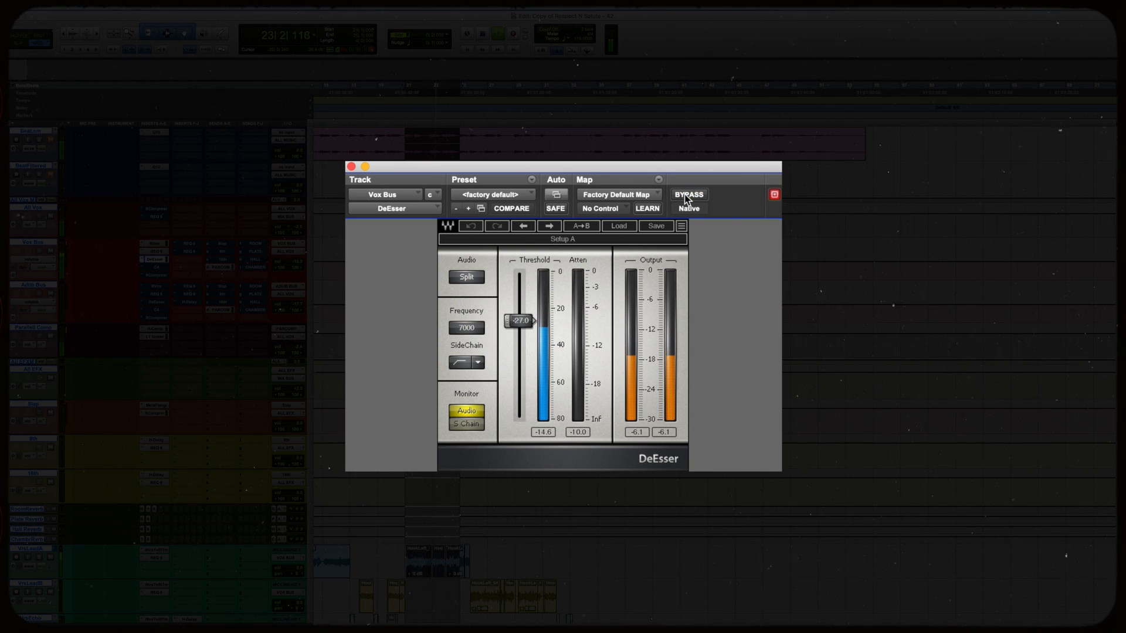
left_click(685, 194)
key("space")
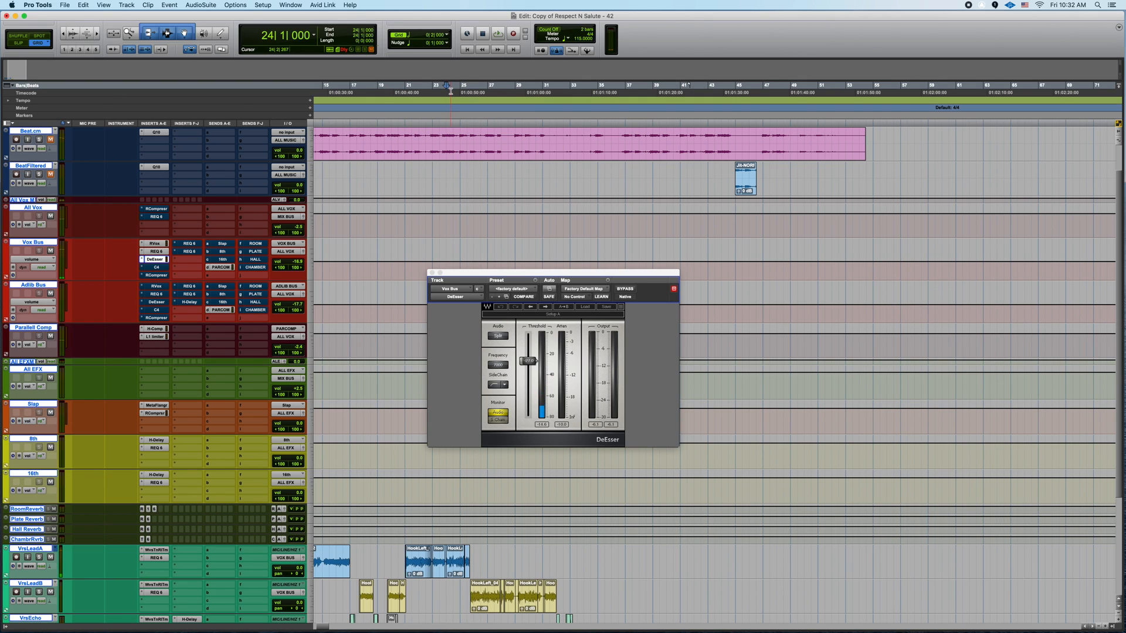
Step: Select bar 24 to 25 in the timeline and compare the Vox Bus DeEsser bypassed and active on it
left_click_drag(448, 90, 460, 89)
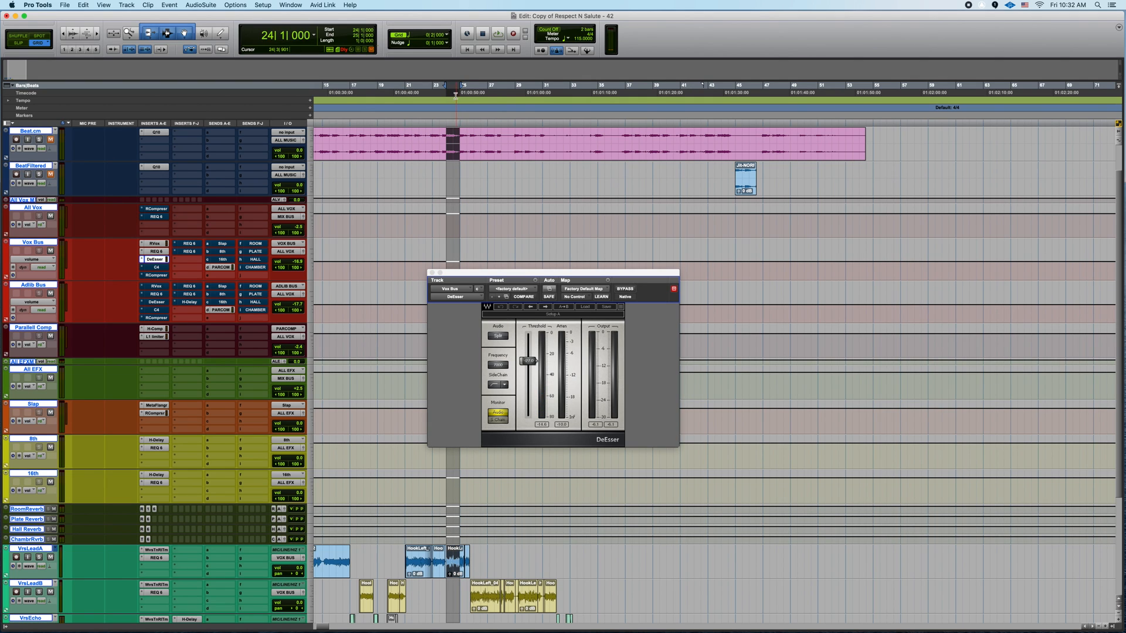
left_click(624, 289)
key("space")
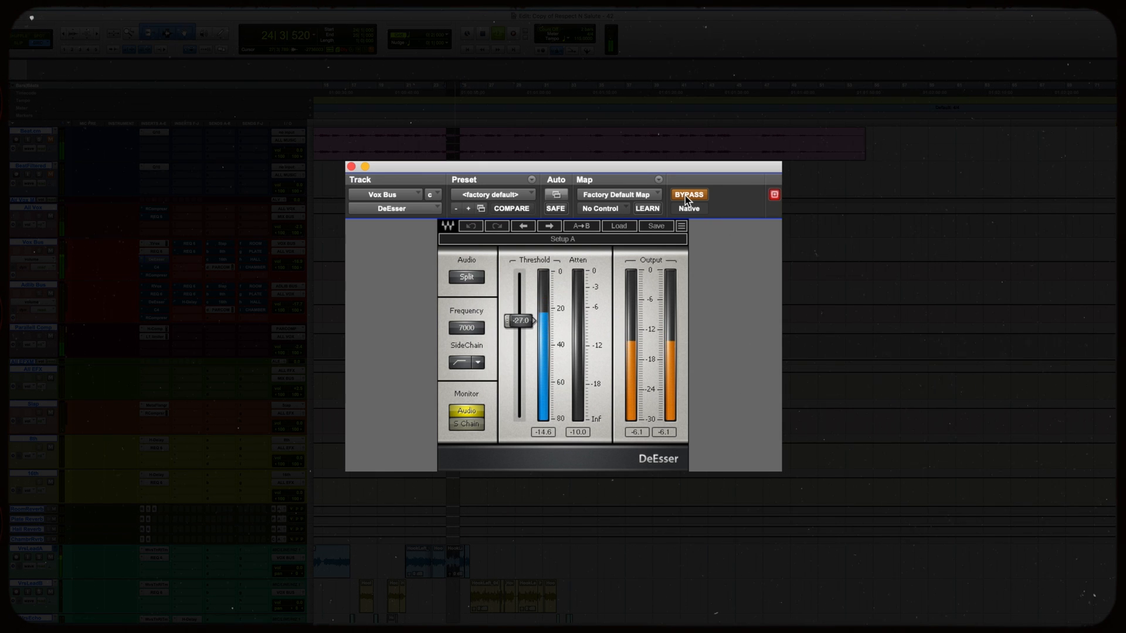
left_click(685, 196)
key("space")
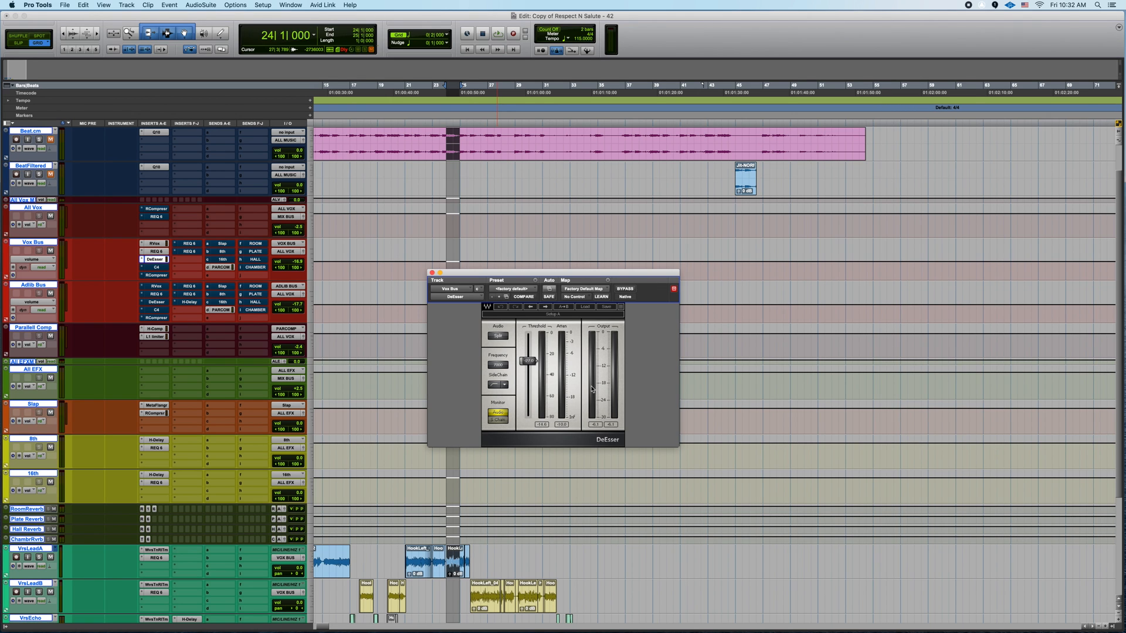
left_click_drag(529, 361, 528, 358)
left_click(499, 309)
left_click(499, 309)
Step: Reselect bar 21 to 25 in the timeline and open the C4 multiband processor on the Vox Bus
left_click(431, 273)
left_click_drag(405, 89, 460, 89)
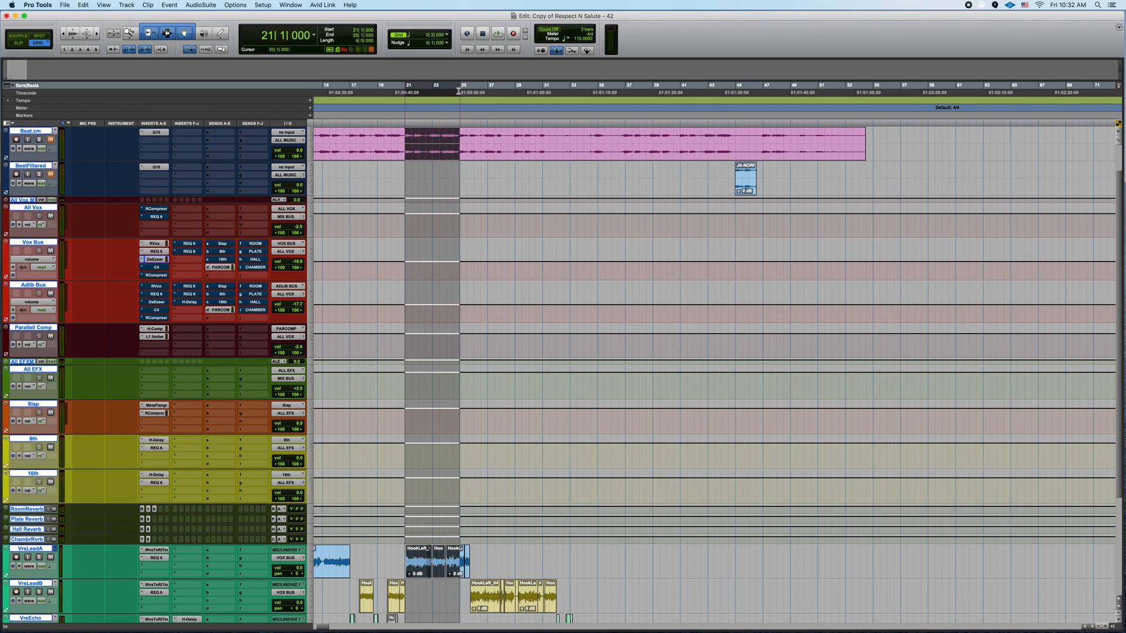
left_click(156, 268)
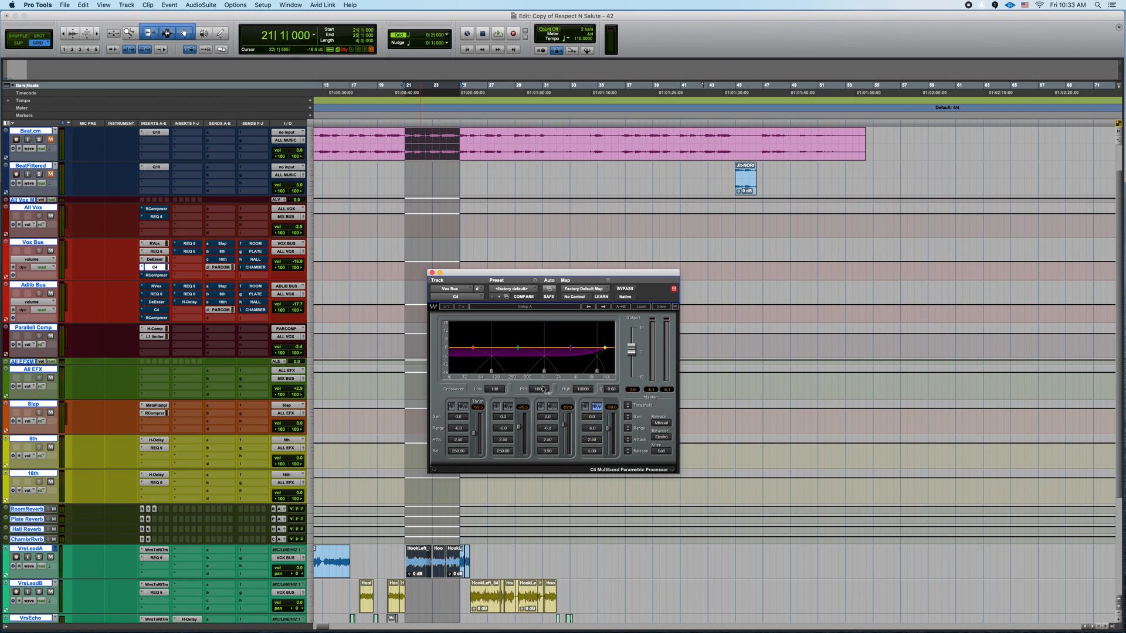
Step: Compare the Vox Bus with its C4 multiband processor bypassed and active during playback of bars 21 to 25
left_click_drag(491, 372, 491, 371)
left_click(632, 290)
key("space")
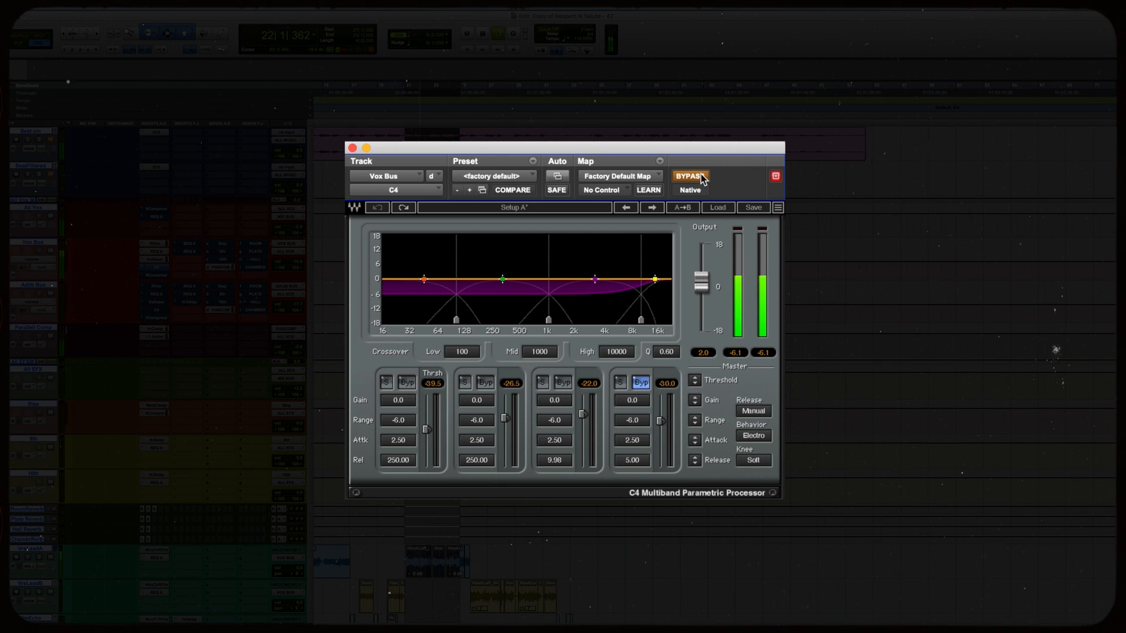
left_click(701, 176)
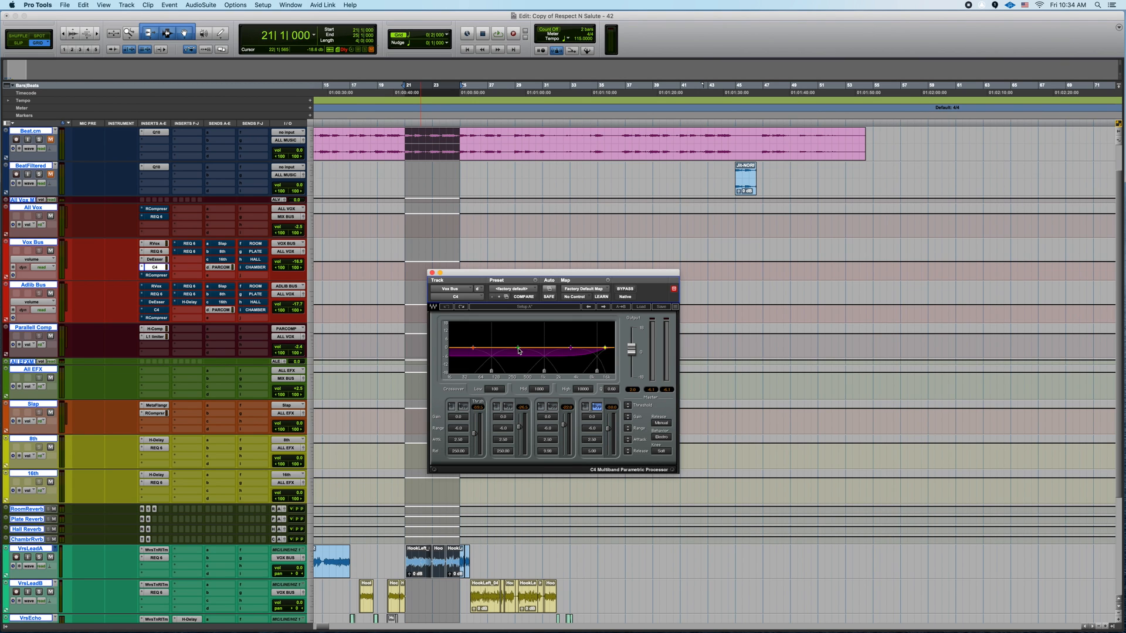
Step: Open the RCompressor on the Vox Bus and compare it bypassed and active during playback
left_click(157, 276)
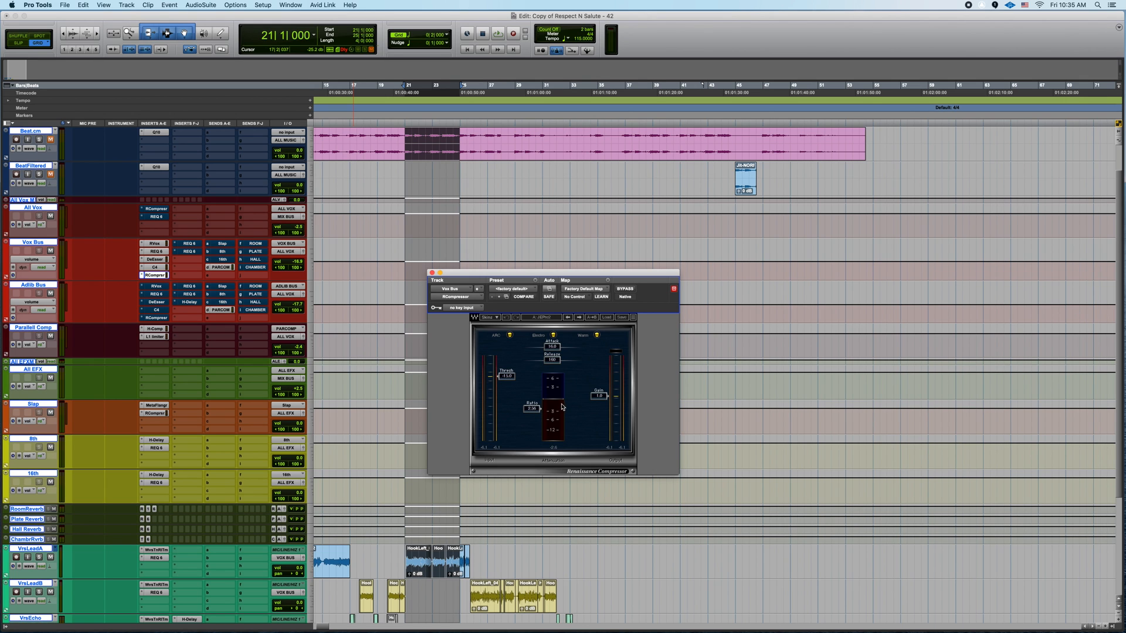
left_click(627, 289)
key("space")
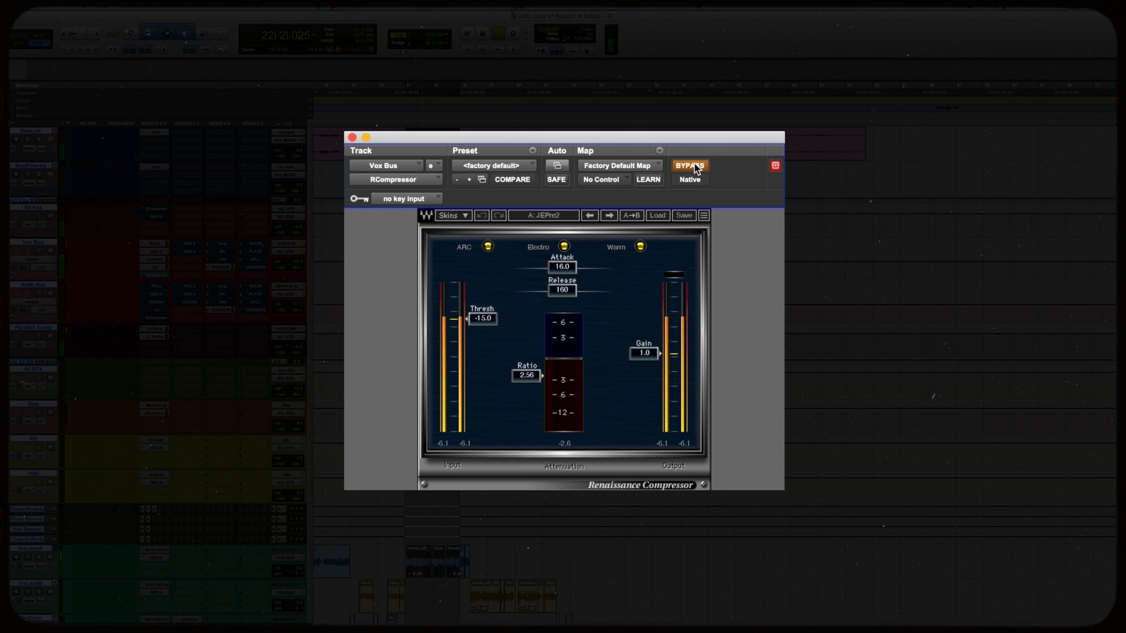
left_click(697, 168)
key("space")
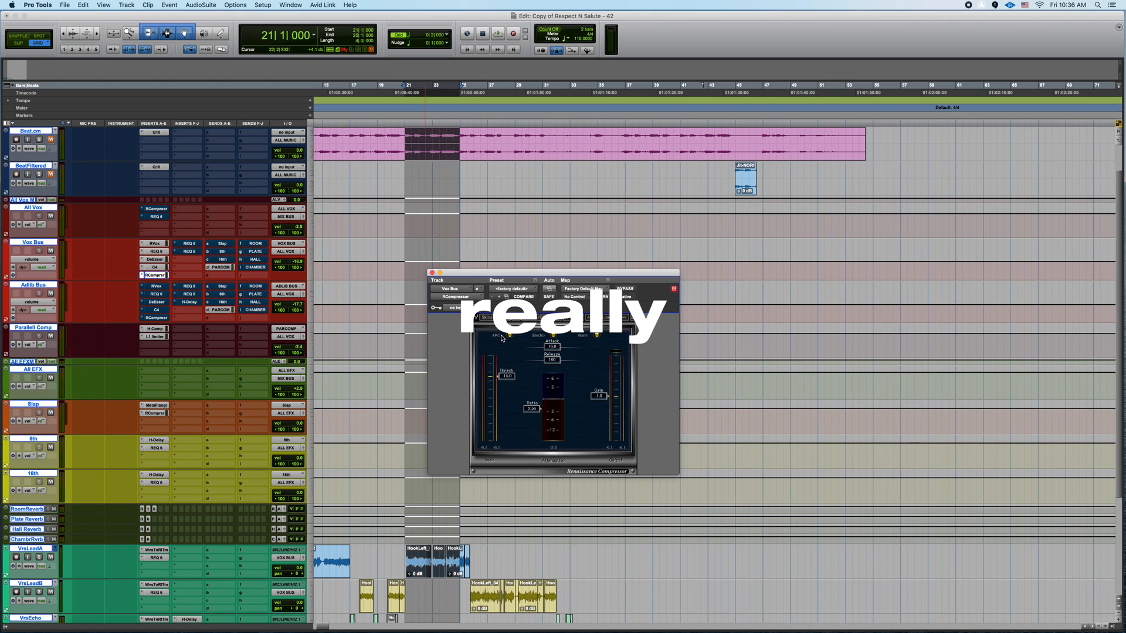
Step: Open the REQ 6 in insert f of the Vox Bus and audition its band 2 boosted at about 220 Hz
left_click(188, 244)
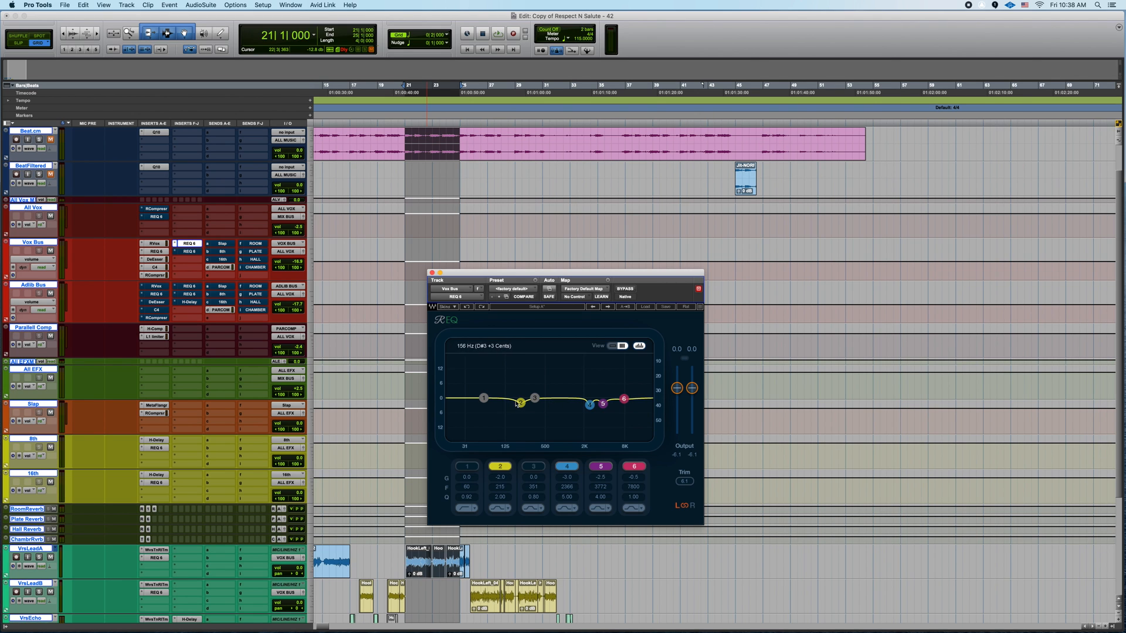
left_click_drag(520, 403, 521, 383)
key("space")
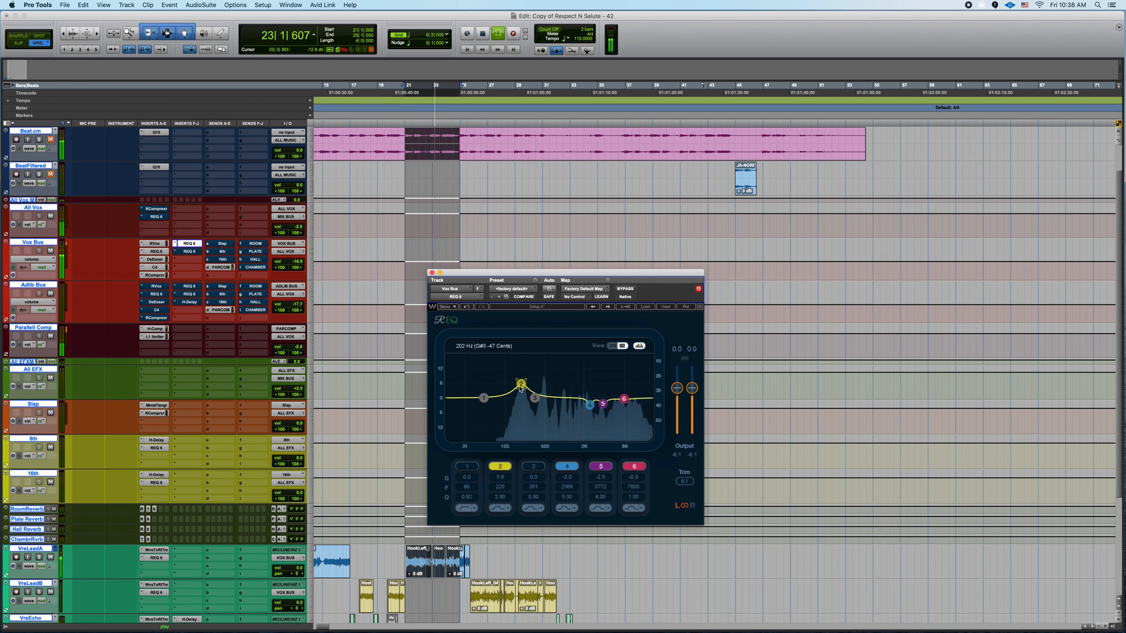
key("space")
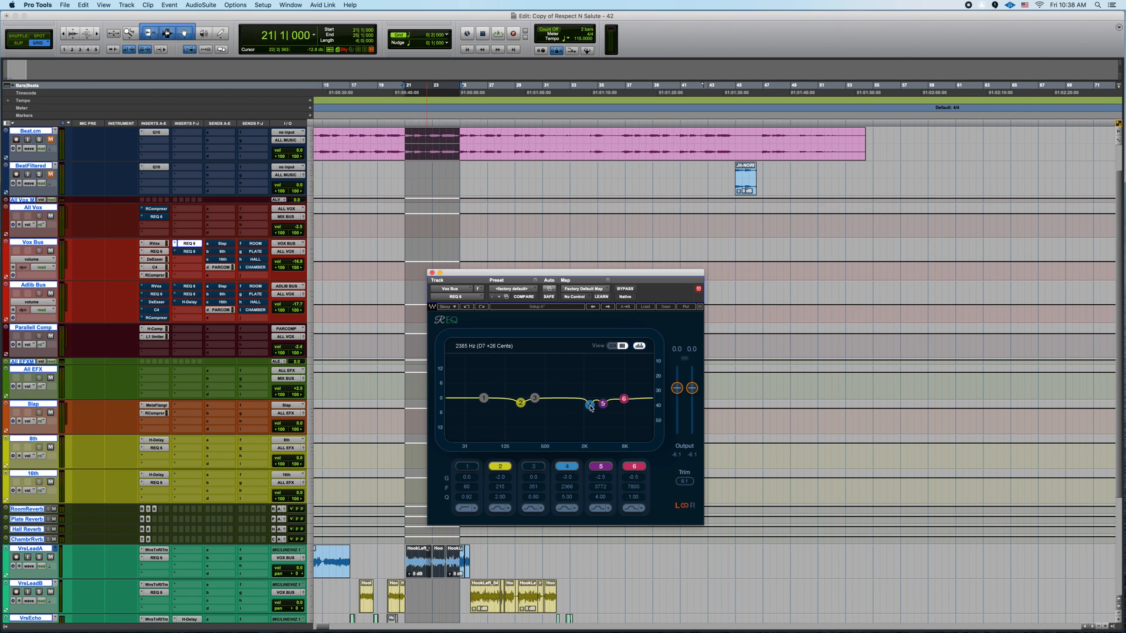
Step: Audition the REQ 6's band 4 at 2366 Hz with its gain boosted during playback, and undo the boost
key("space")
mouse_move(572, 479)
left_mouse_down()
mouse_move(572, 446)
mouse_move(569, 477)
left_mouse_up()
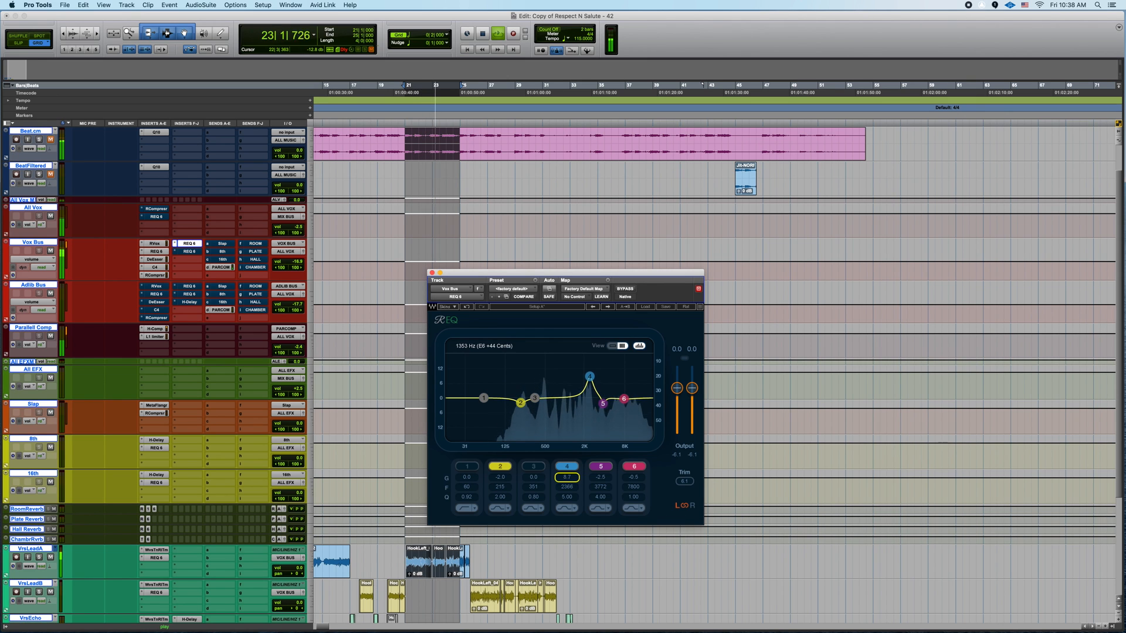
key("space")
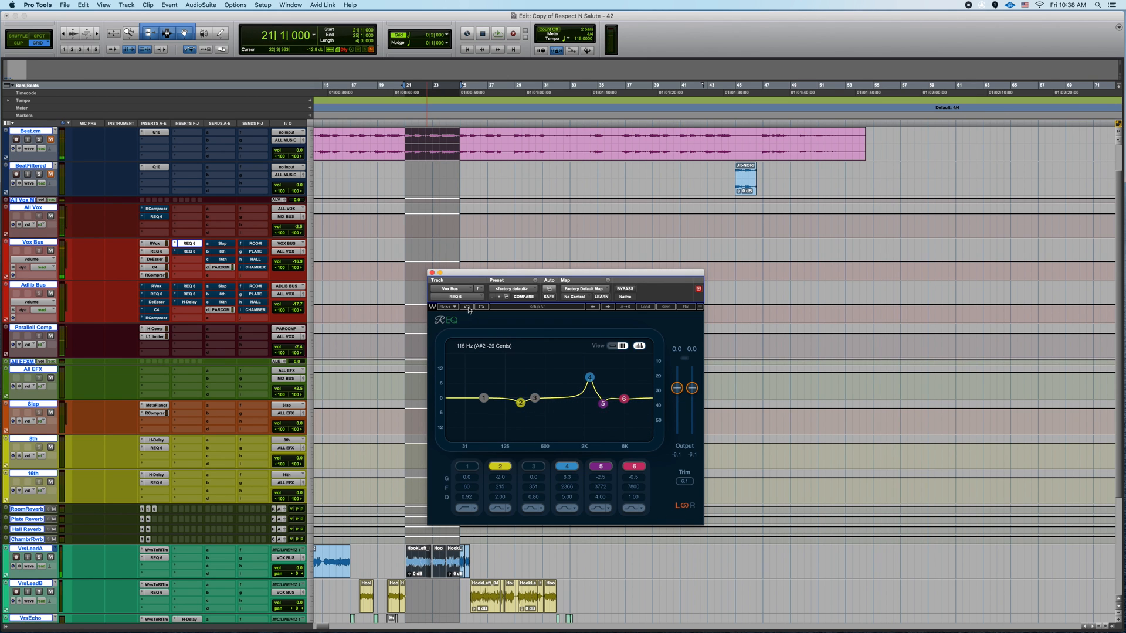
left_click(467, 308)
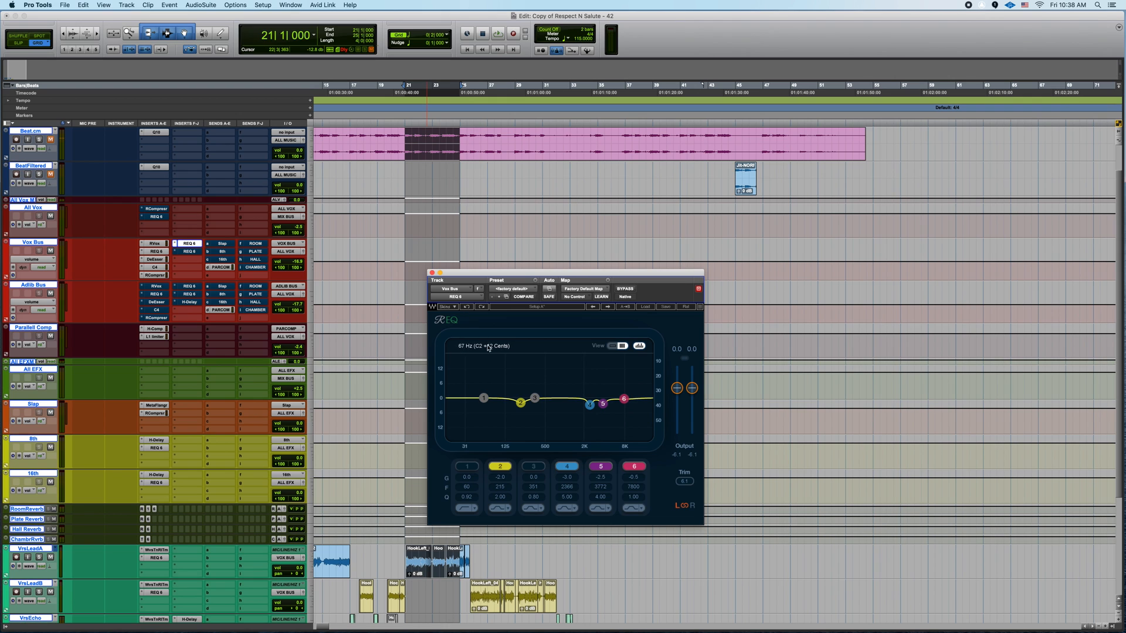
Step: Audition a gain change on the REQ 6's band 5 at 3772 Hz during playback, and undo it
left_click(604, 405)
key("space")
mouse_move(601, 478)
left_mouse_down()
mouse_move(601, 434)
mouse_move(601, 481)
left_mouse_up()
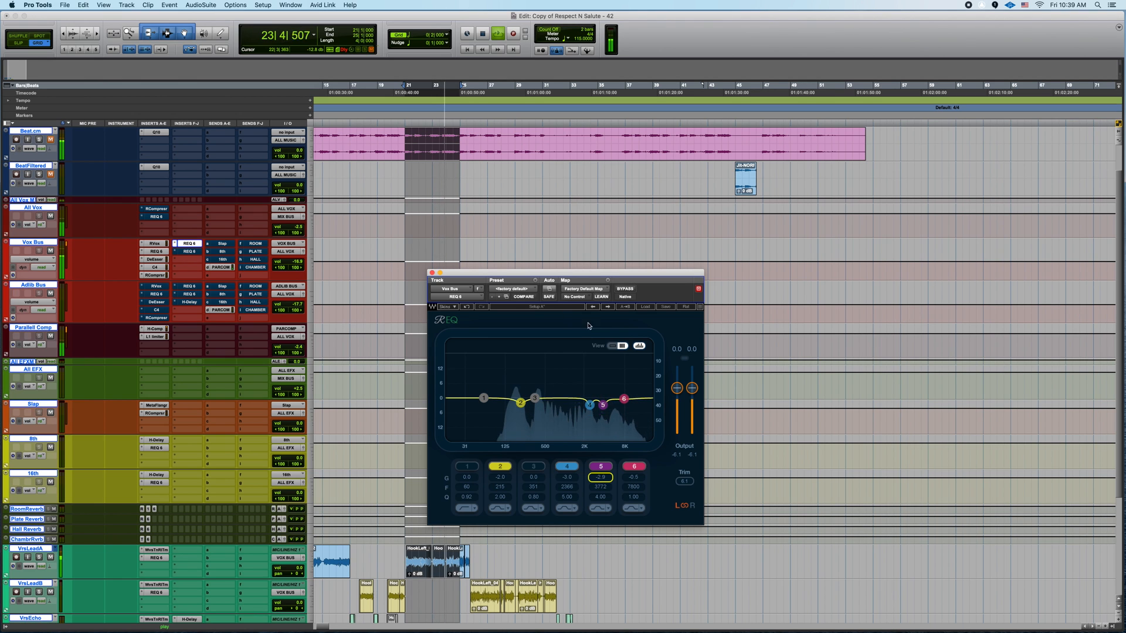
key("space")
left_click(466, 308)
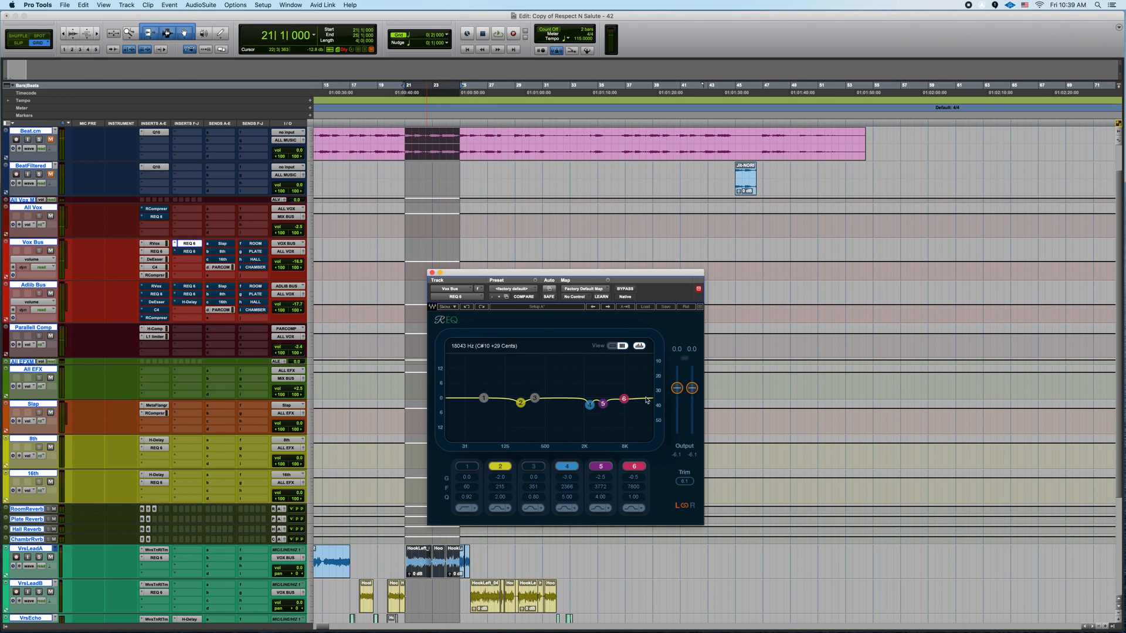
Step: Audition the gain of the REQ 6's band 6 at 7800 Hz during playback
left_click(633, 477)
mouse_move(633, 477)
left_mouse_down()
mouse_move(633, 441)
mouse_move(633, 477)
left_mouse_up()
key("space")
key("space")
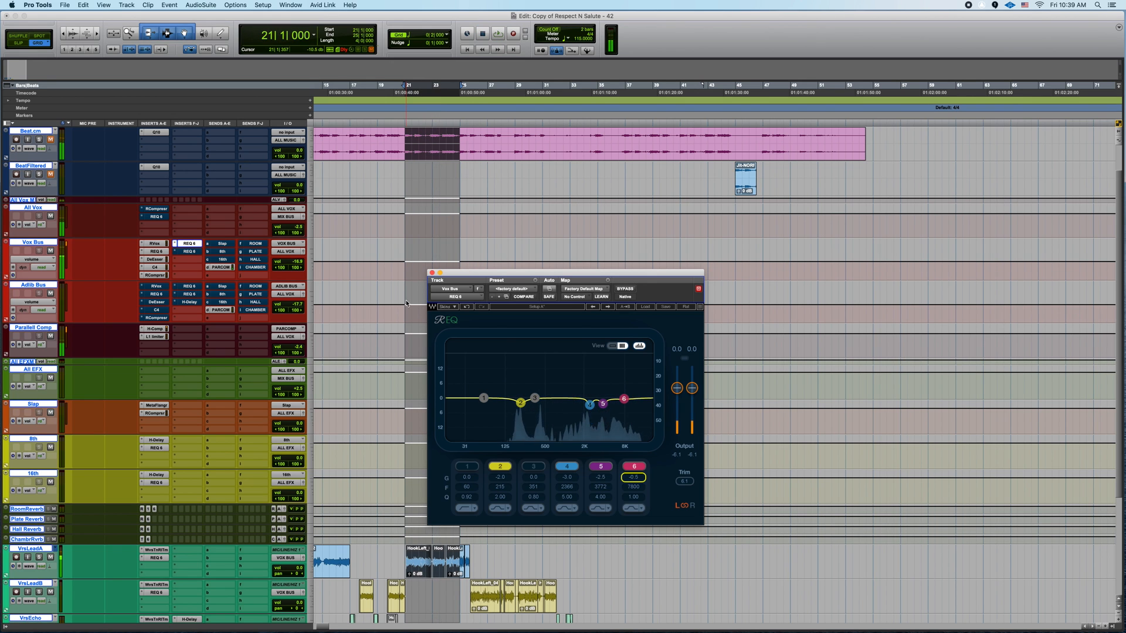
Step: Compare the Vox Bus with the REQ 6 in insert f bypassed and active during playback
left_click(195, 246, "super")
key("space")
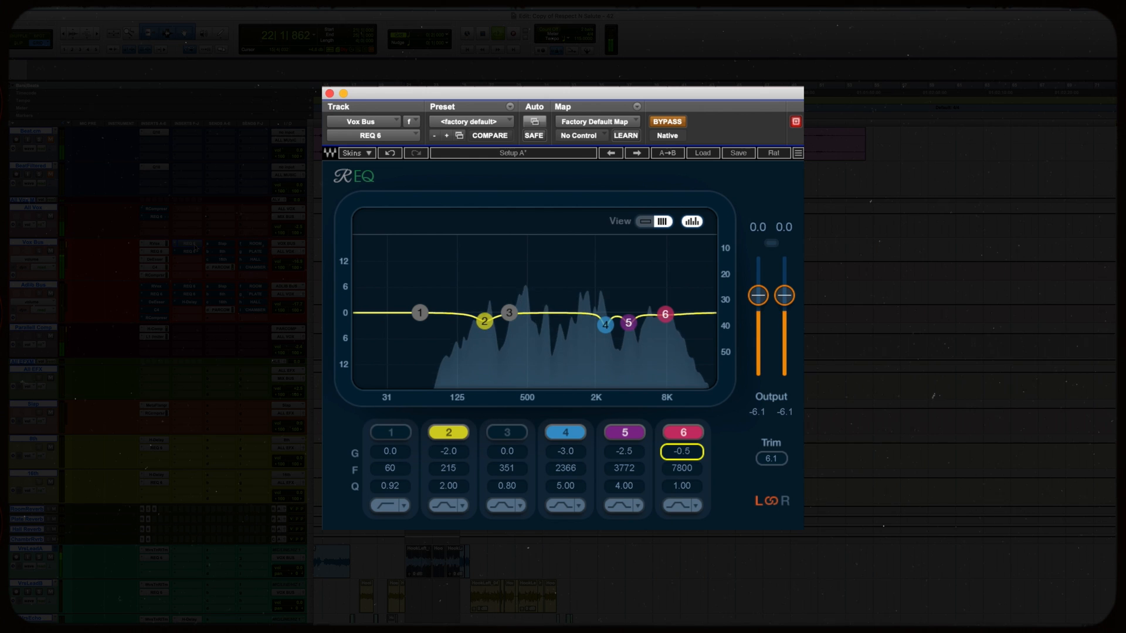
left_click(195, 247, "super")
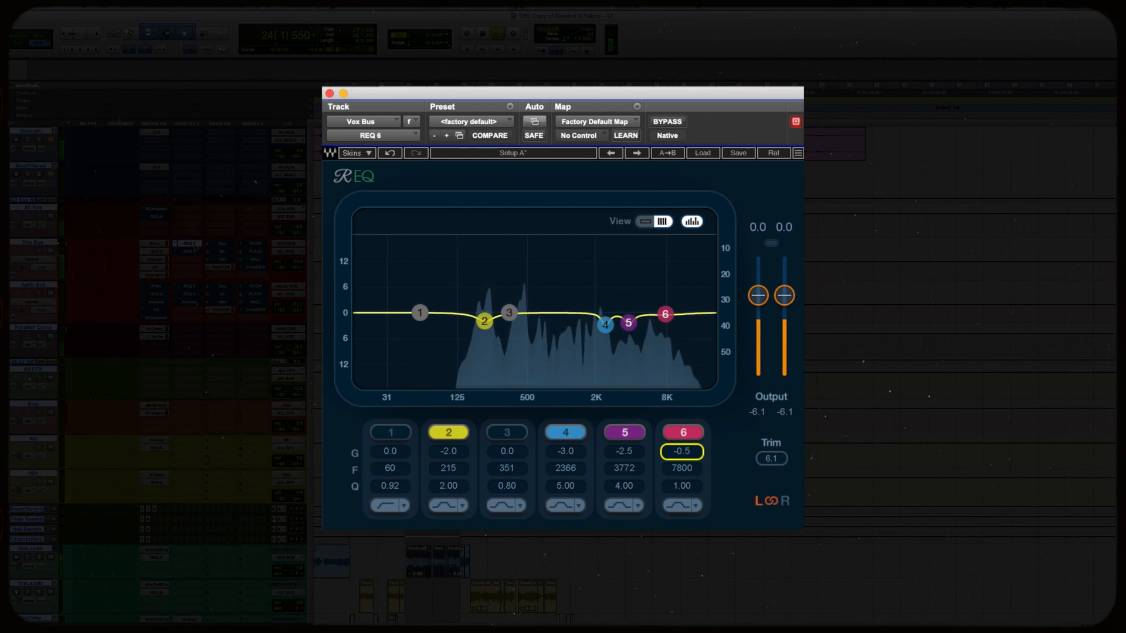
key("space")
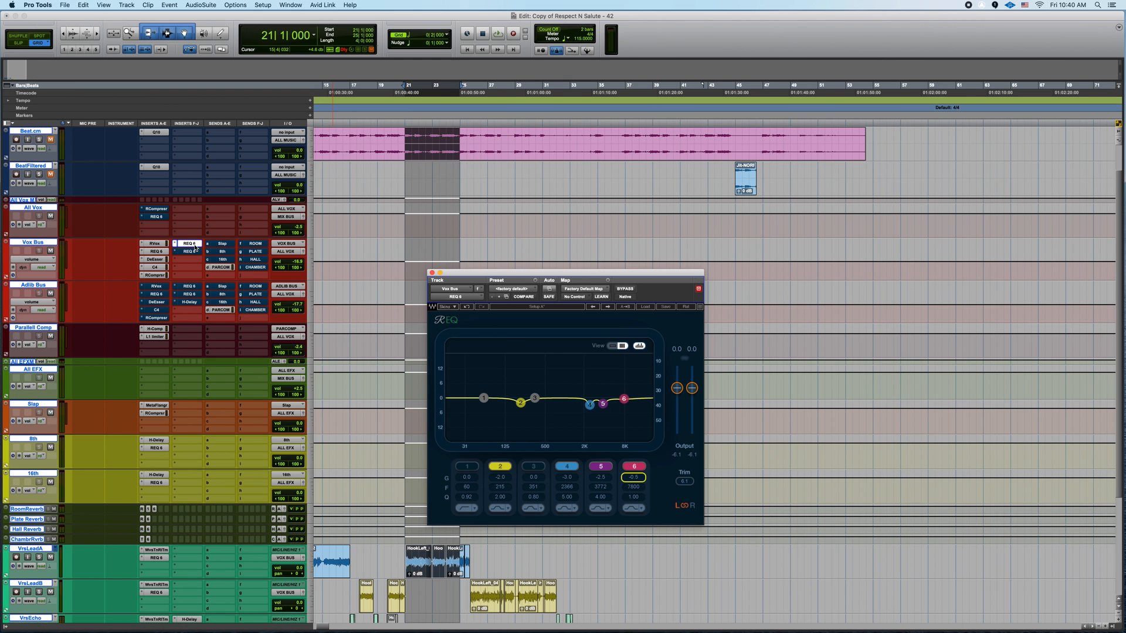
Step: Open the REQ 6 in insert g of the Vox Bus and compare it bypassed and active during playback
left_click(191, 251)
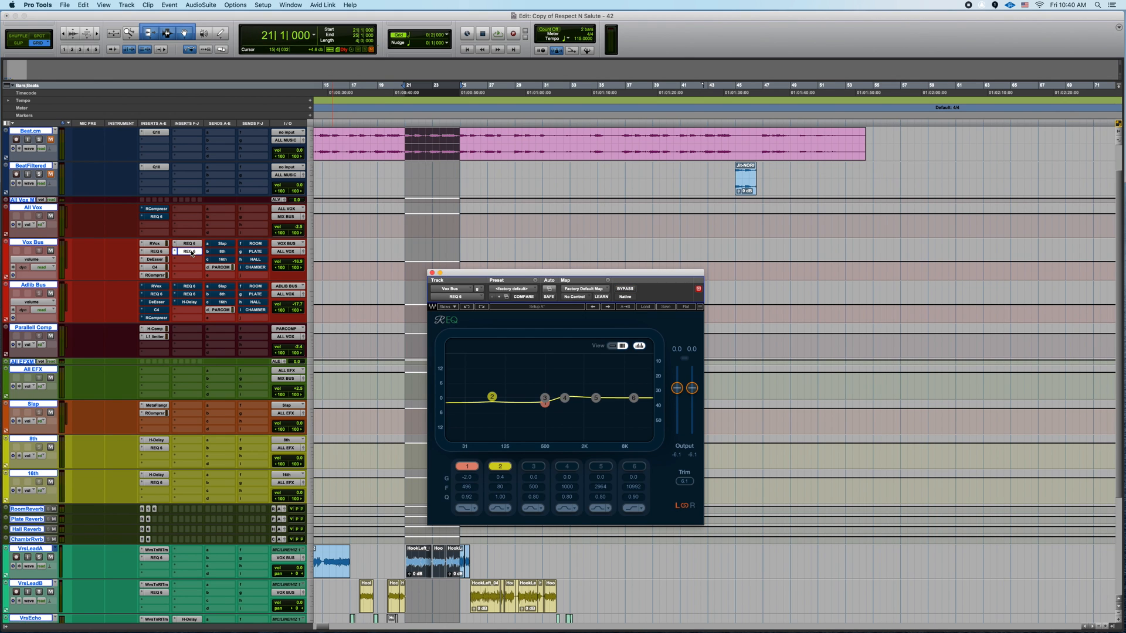
left_click(191, 256)
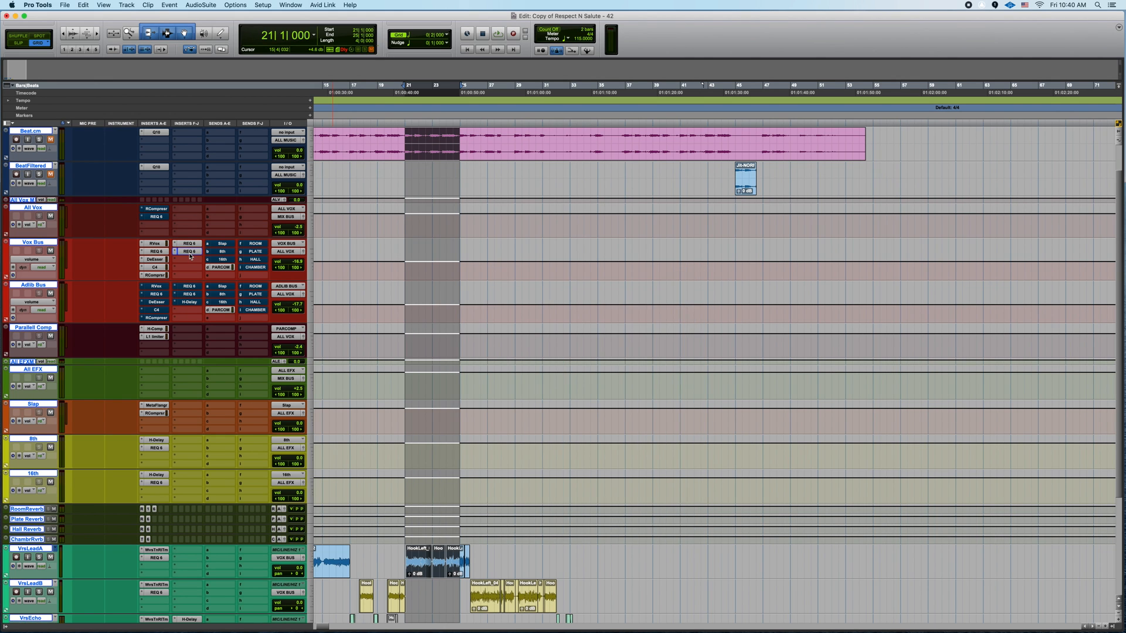
left_click(190, 252)
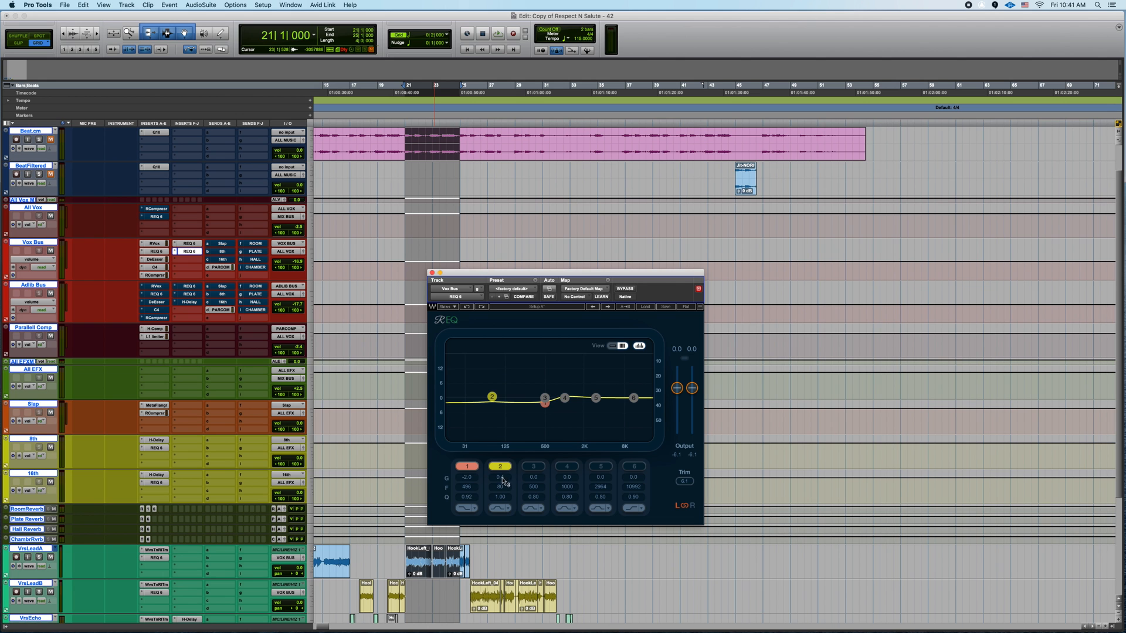
left_click_drag(503, 479, 503, 479)
left_click(624, 289)
key("space")
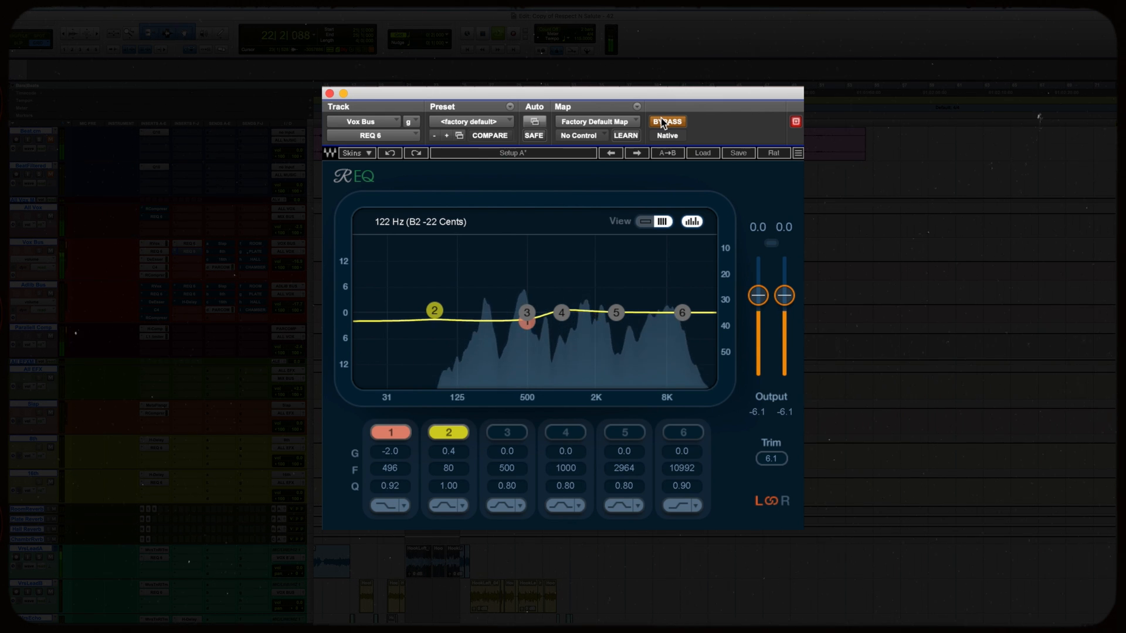
left_click(660, 122)
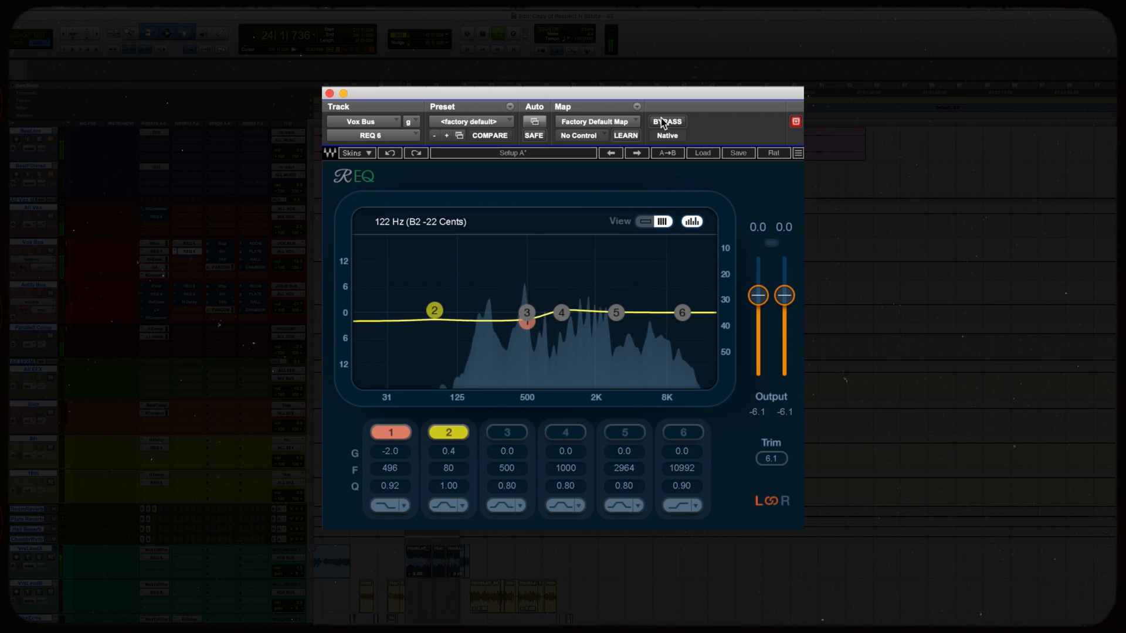
key("space")
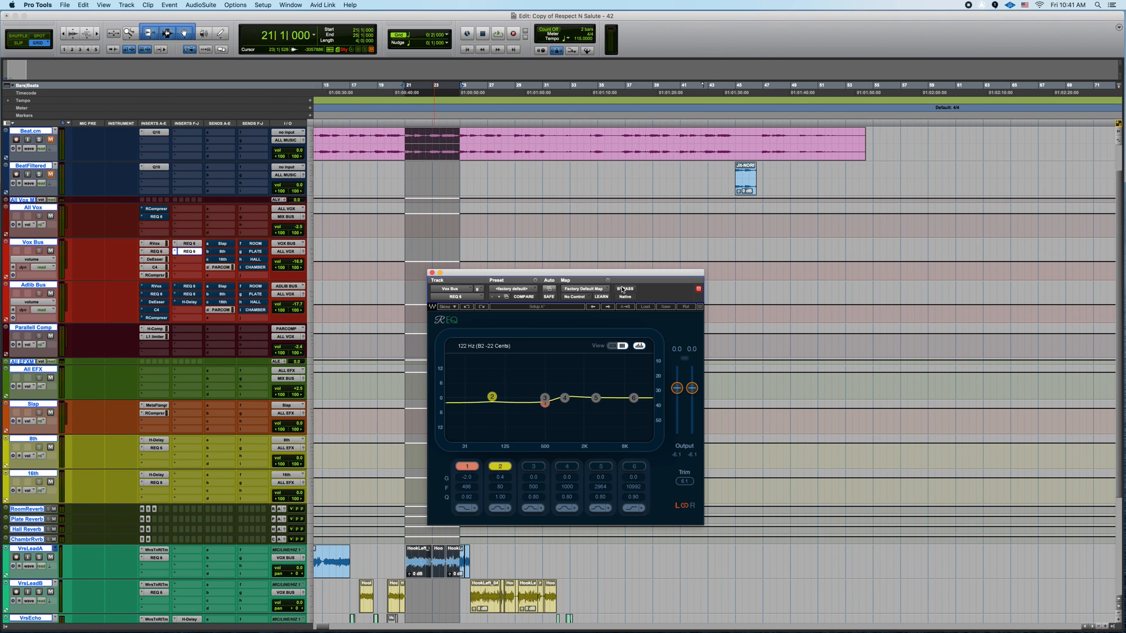
Step: Activate the RCompressor on the All Vox track and compare it bypassed and active during playback
left_click(432, 273)
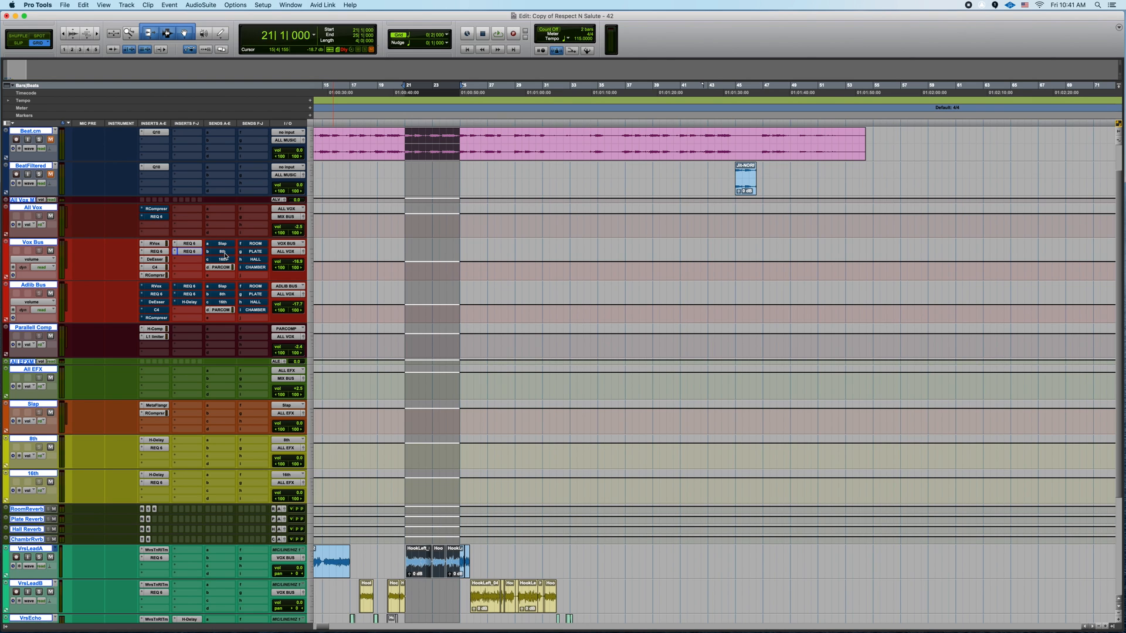
left_click(158, 211)
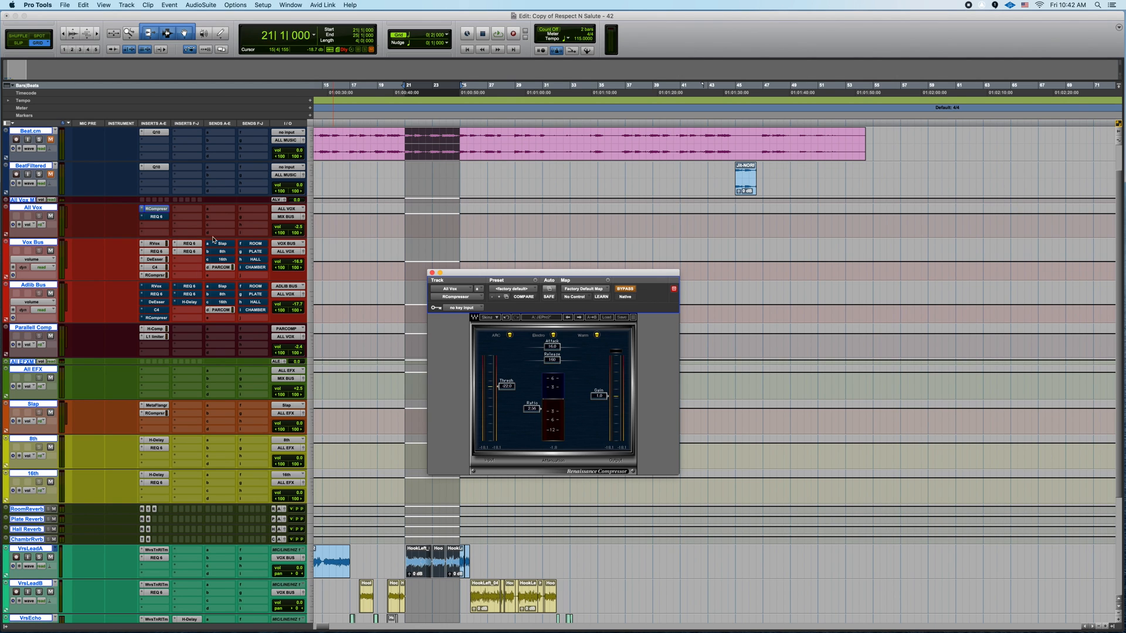
left_click(156, 210, "super")
left_click(623, 289)
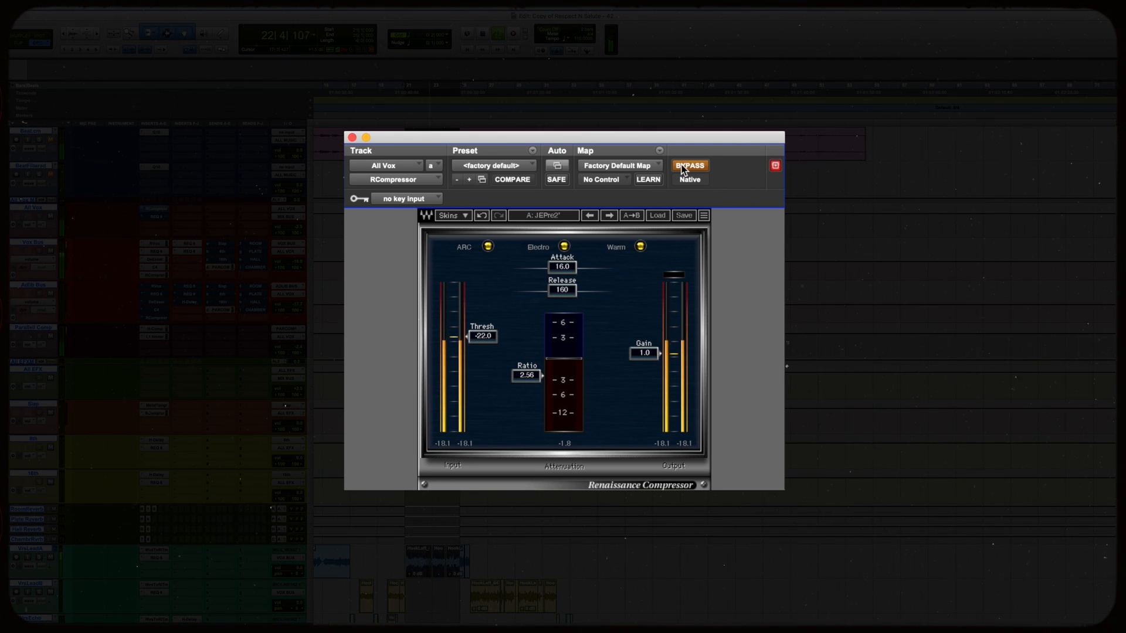
left_click(683, 169)
key("space")
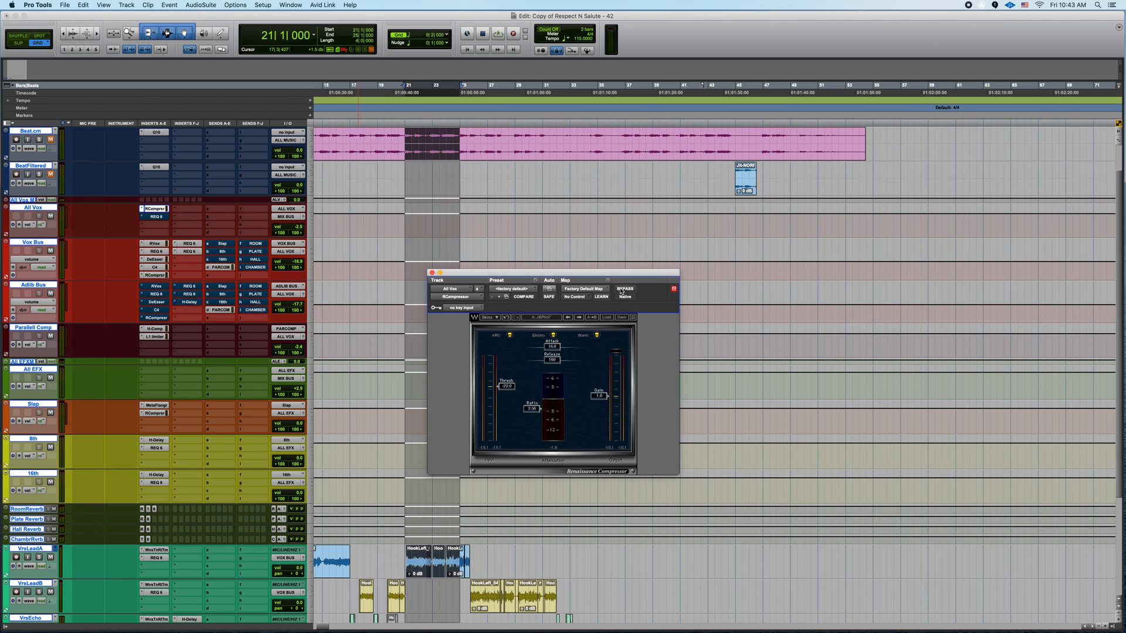
Step: Open and activate the REQ 6 on the All Vox track, and audition its band 4 gain at 1207 Hz during playback
left_click(163, 218)
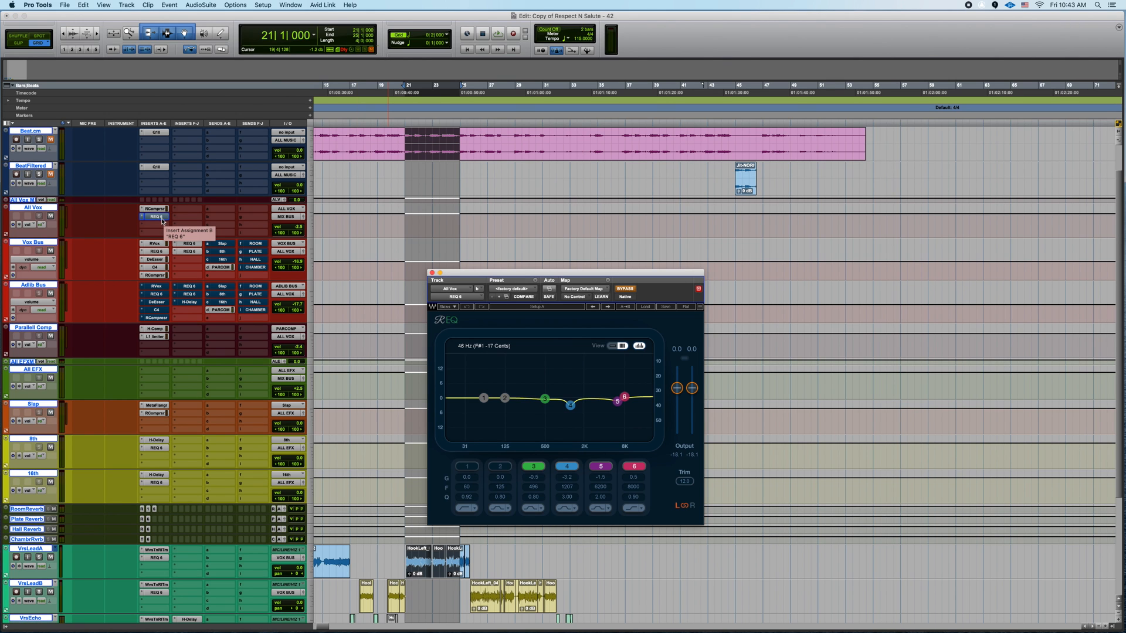
left_click(160, 221, "super")
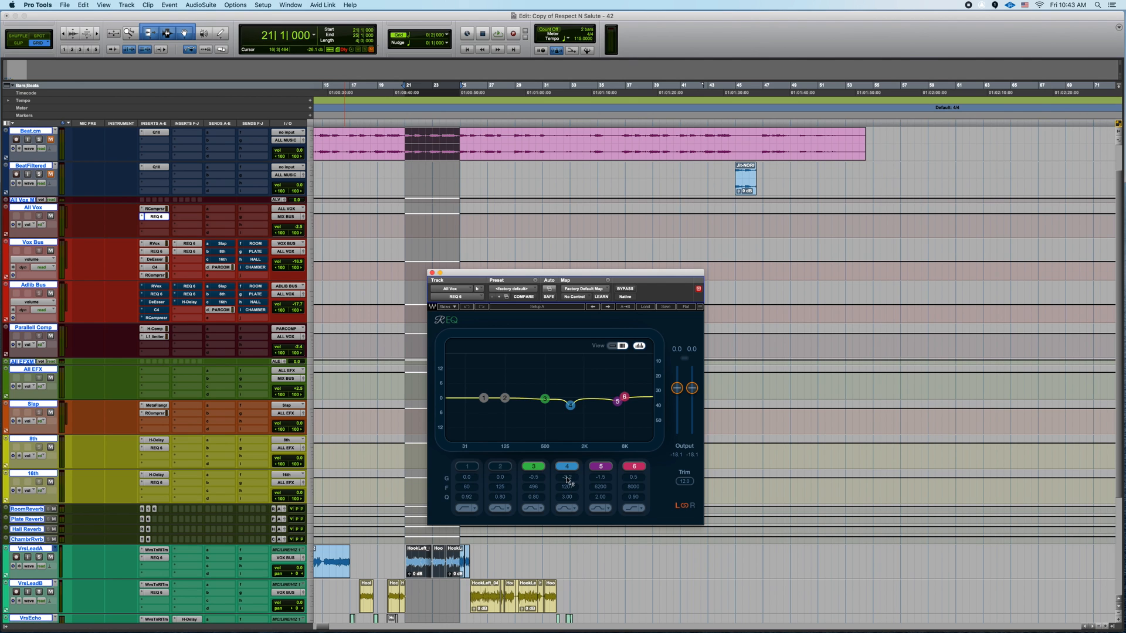
mouse_move(567, 479)
left_mouse_down()
mouse_move(567, 450)
mouse_move(567, 484)
left_mouse_up()
key("space")
key("space")
Step: Compare the All Vox track with its REQ 6 bypassed and active during playback
left_click(627, 290)
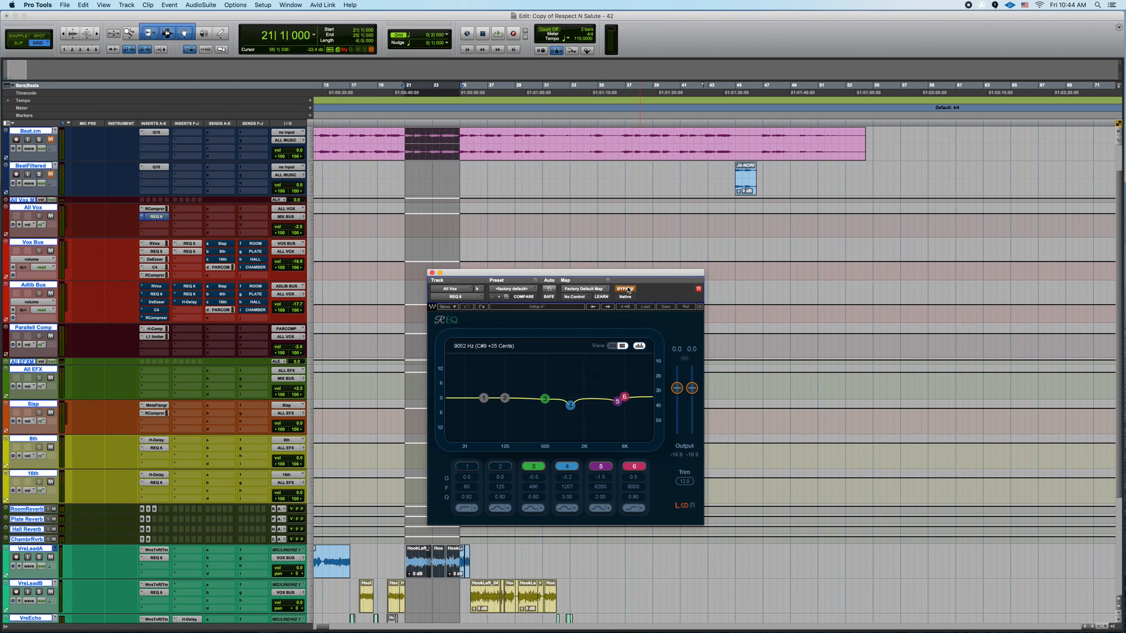
key("space")
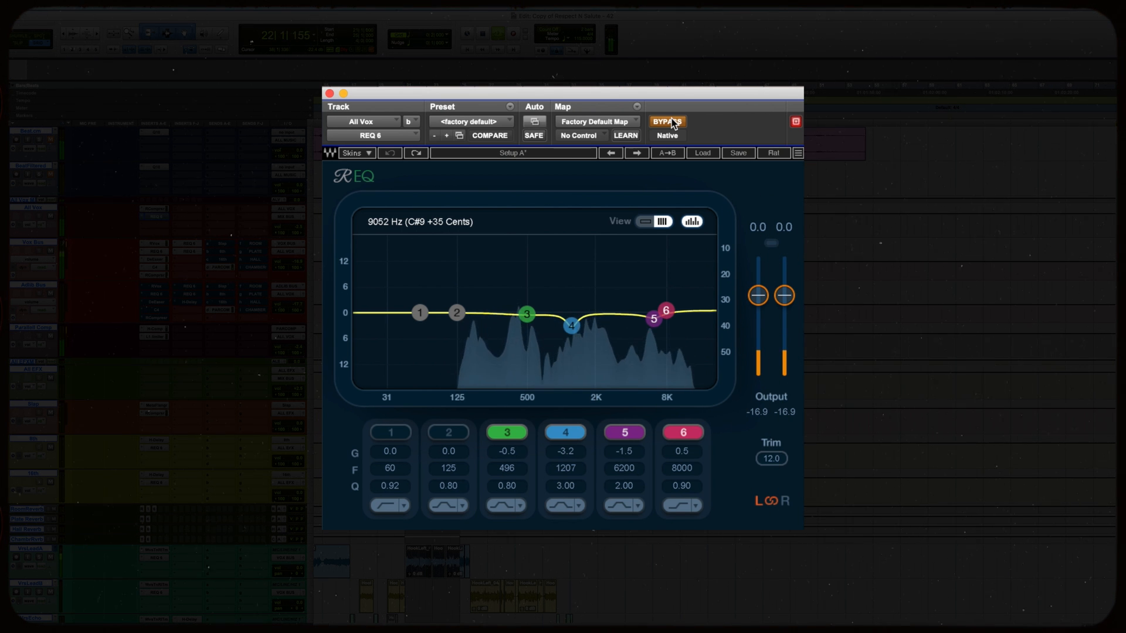
left_click(672, 120)
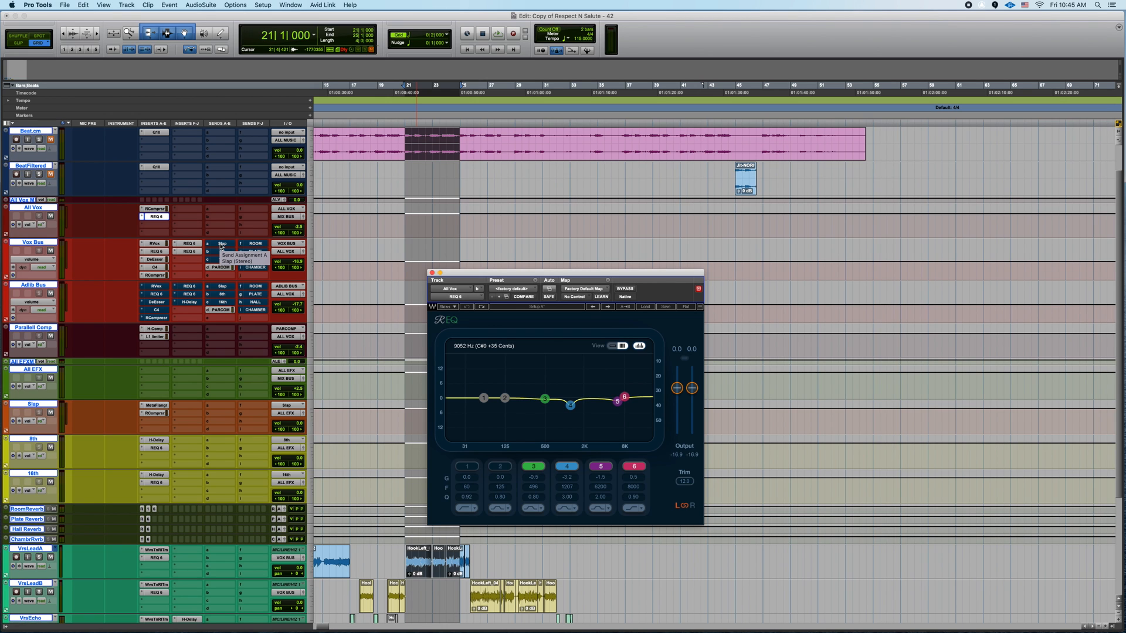
Step: Inspect the MetaFlanger on the Slap track, including its stereo setting, and open the track's RCompressor
left_click(166, 407)
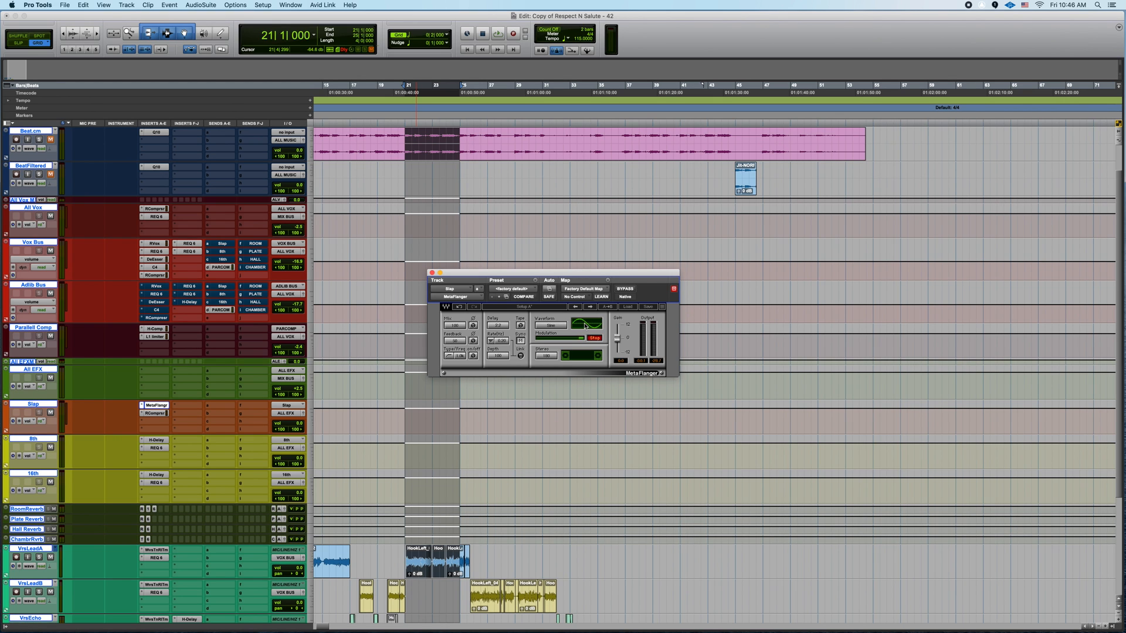
left_click(546, 356)
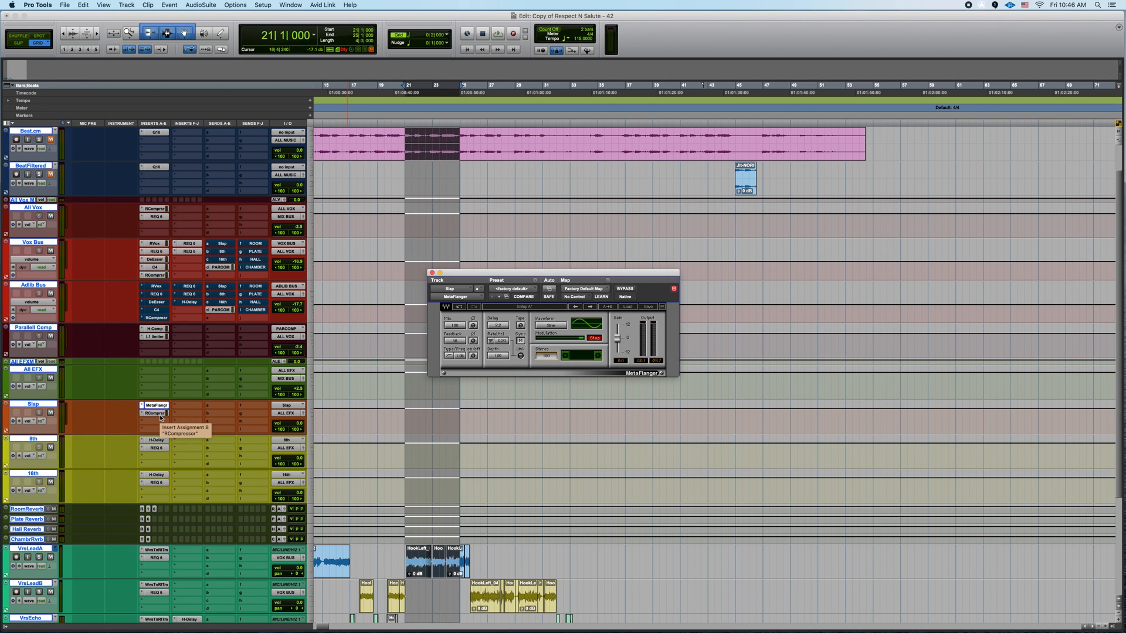
left_click(160, 417)
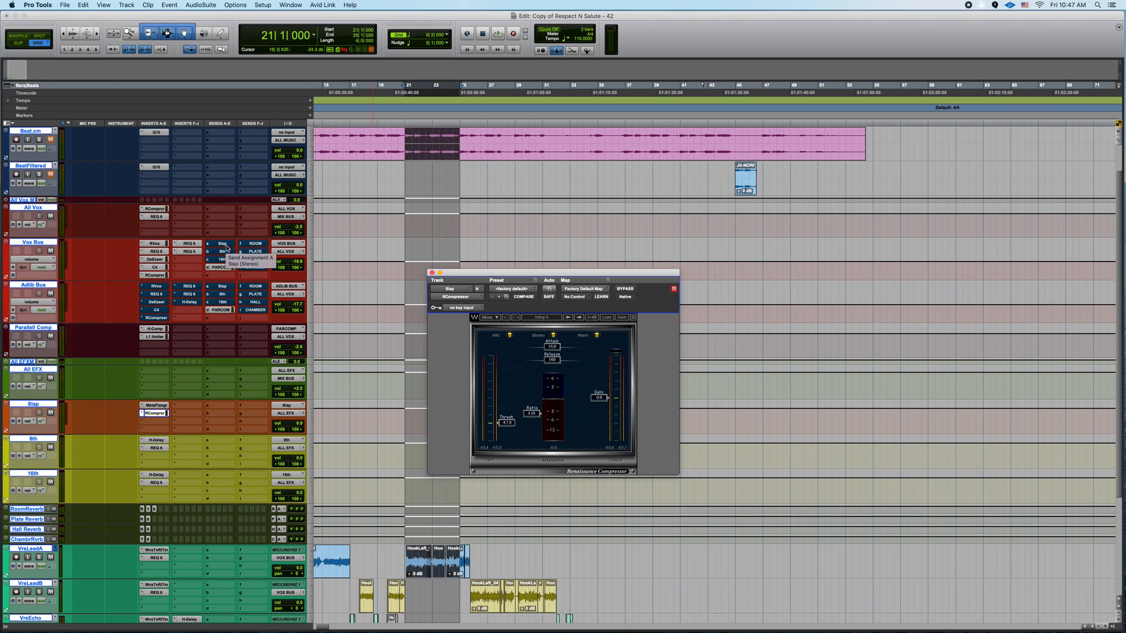
Step: Audition the Vox Bus with its Slap send muted, and activate the send during playback
key("space")
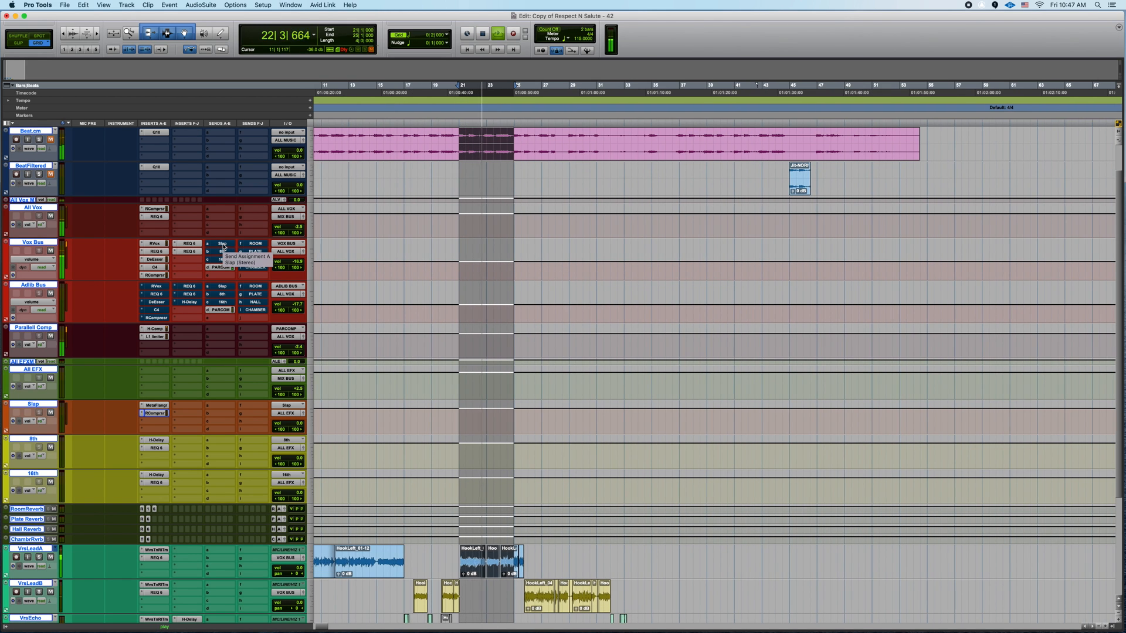
left_click(223, 247)
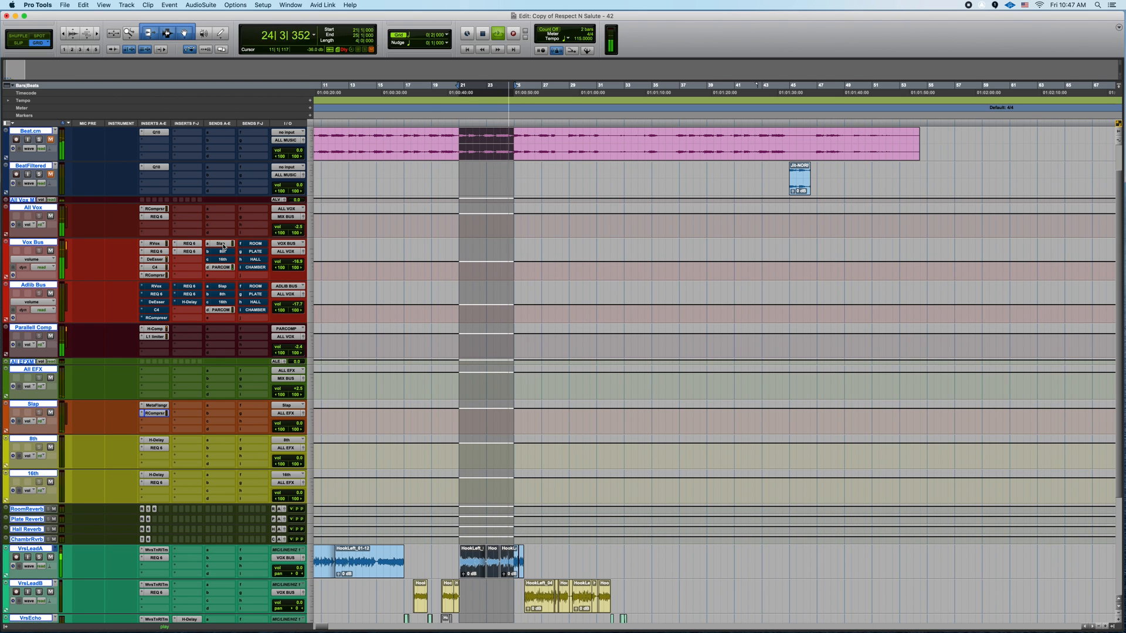
key("space")
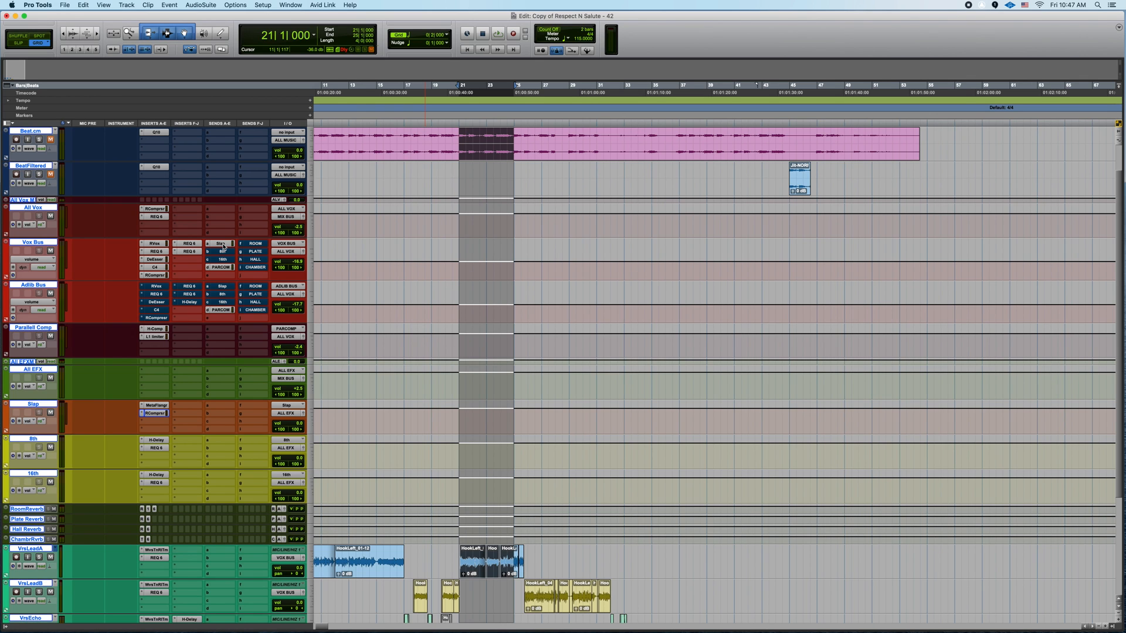
Step: Activate and open the 8th send on the Vox Bus, and inspect the H-Delay and REQ 6 on the 8th track
left_click(225, 253, "ctrl+super")
left_click(226, 253)
left_click(164, 442)
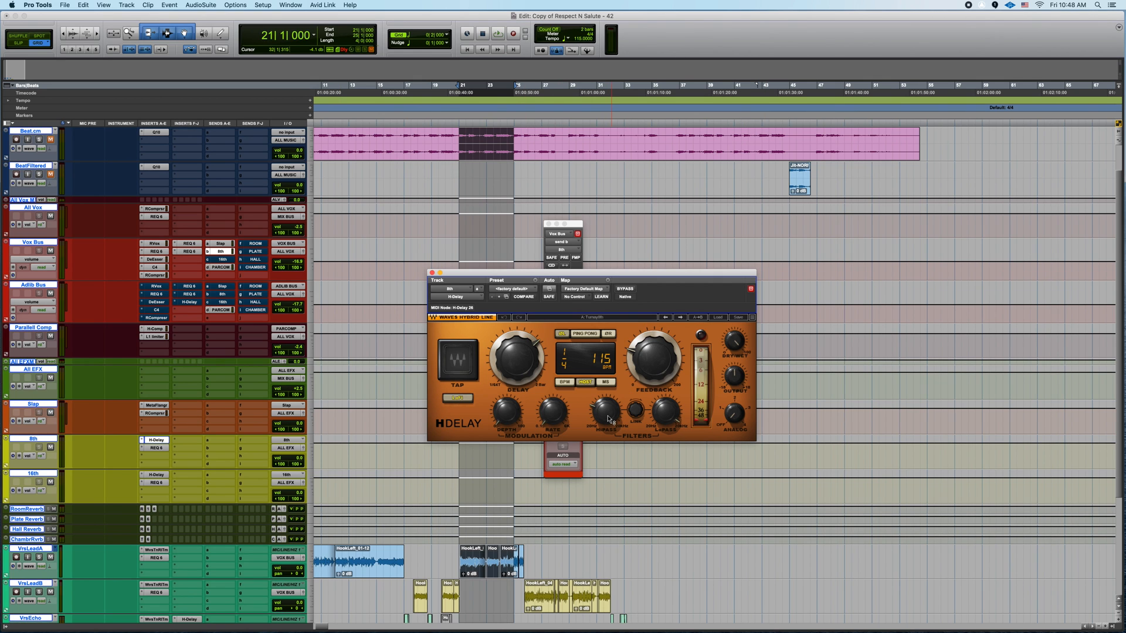
left_click(670, 413)
left_click(156, 448)
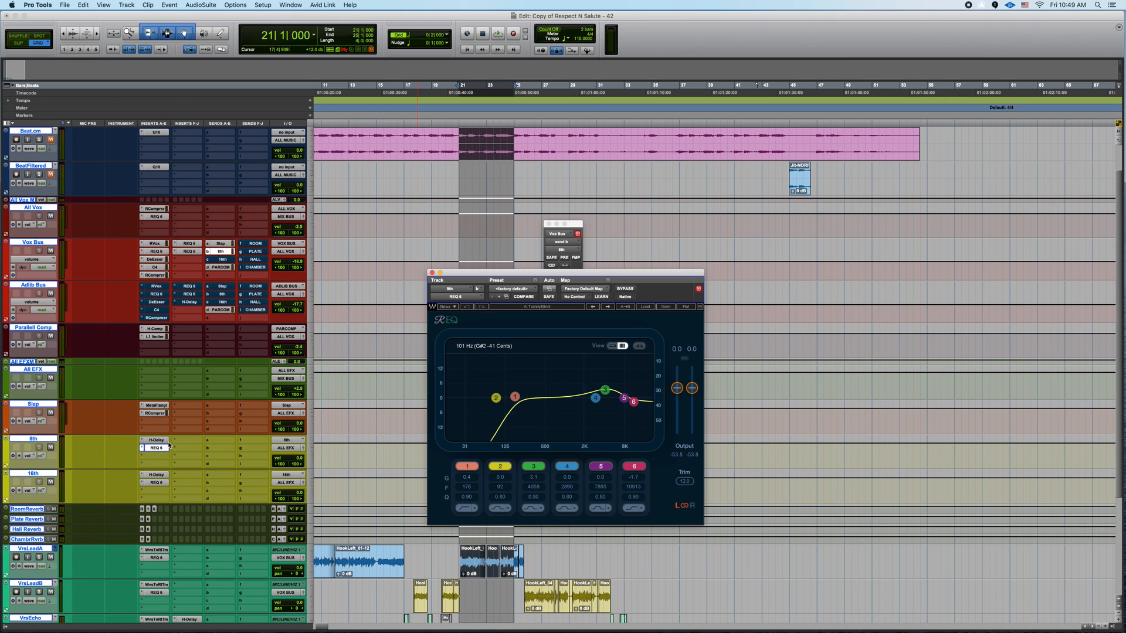
Step: Compare the Vox Bus with its 8th send muted and active during playback
key("space")
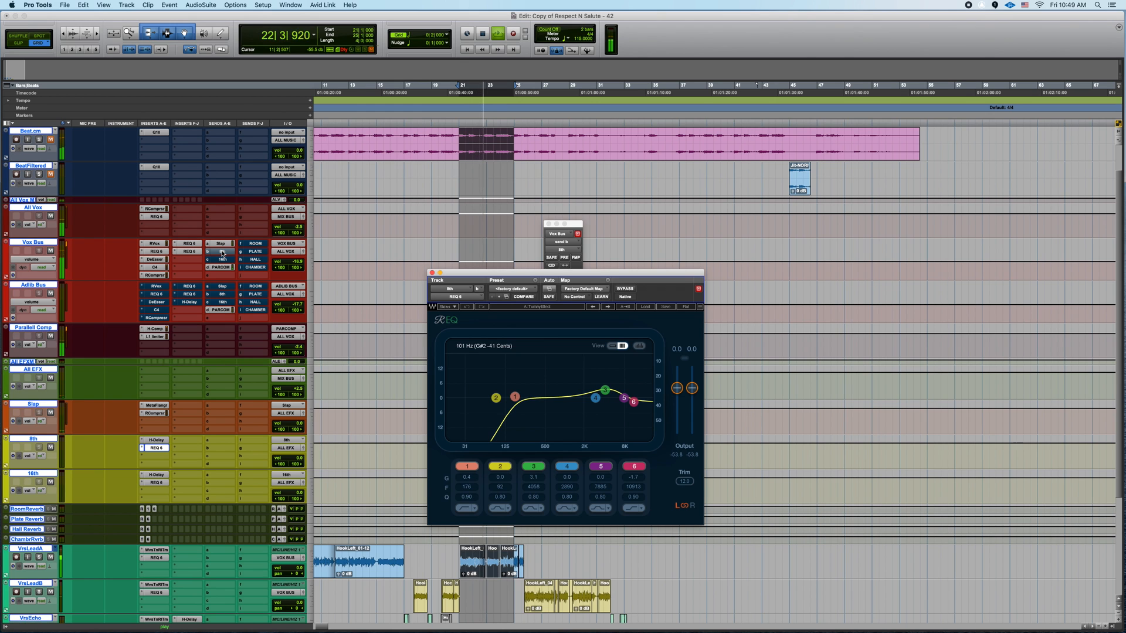
left_click(222, 253)
key("space")
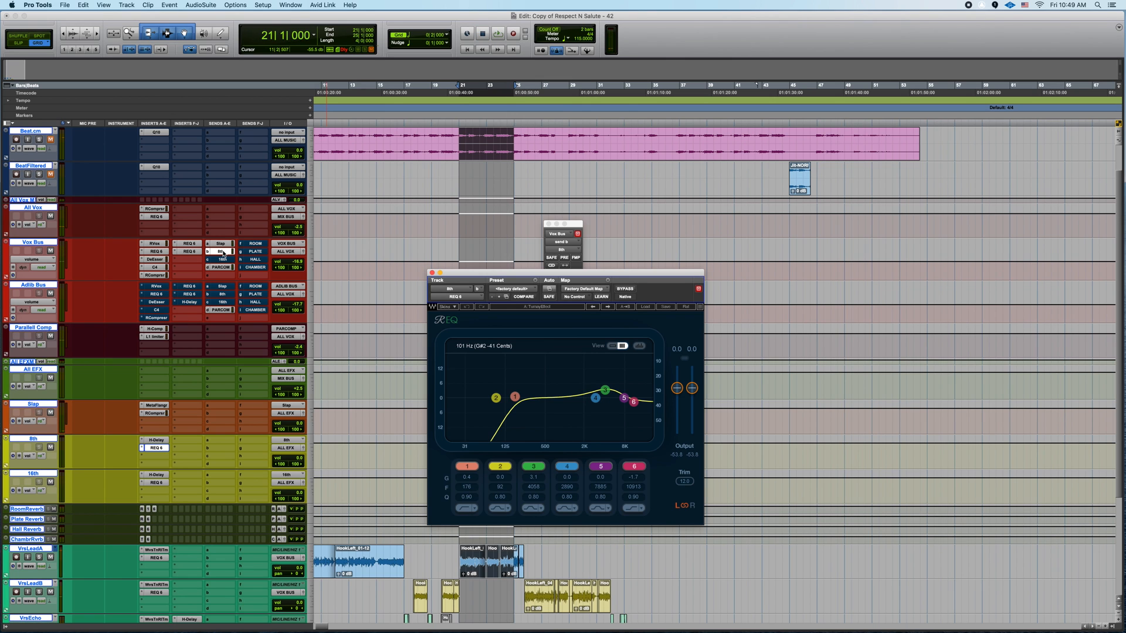
Step: Inspect the 16th track's H-Delay, then activate and open the Vox Bus 16th send during playback, auditioning its level
left_click(223, 260)
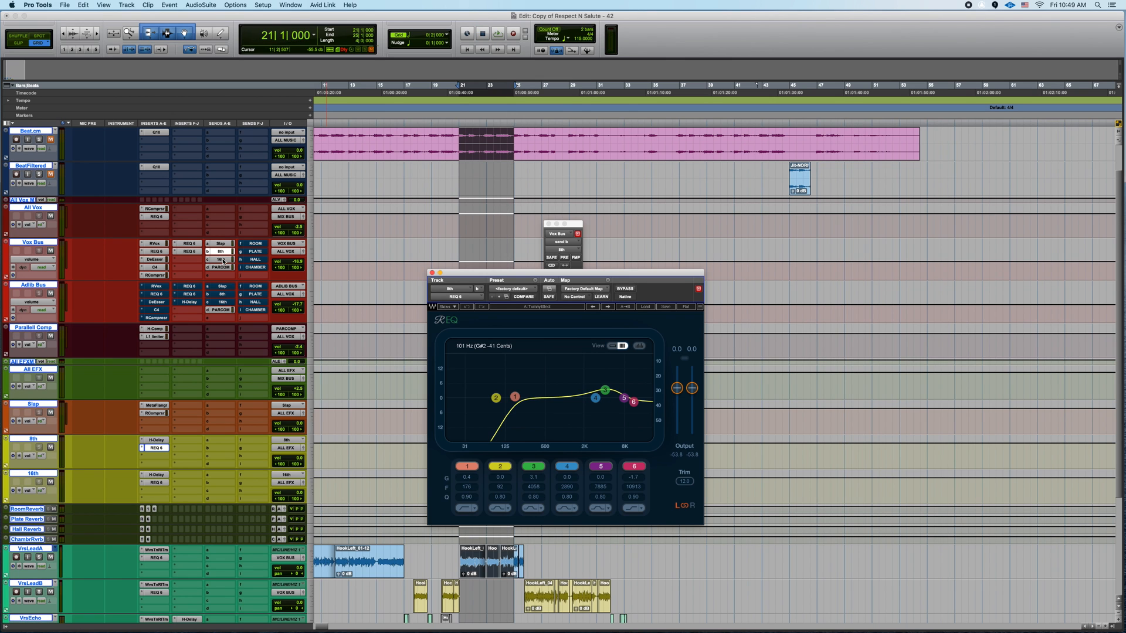
left_click(158, 476)
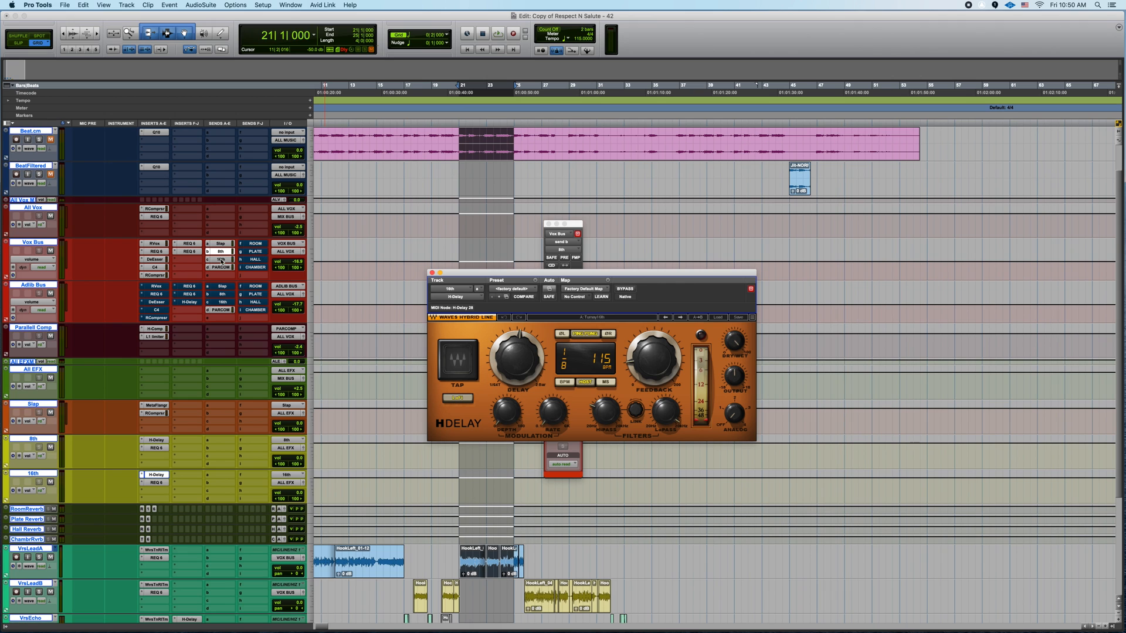
key("space")
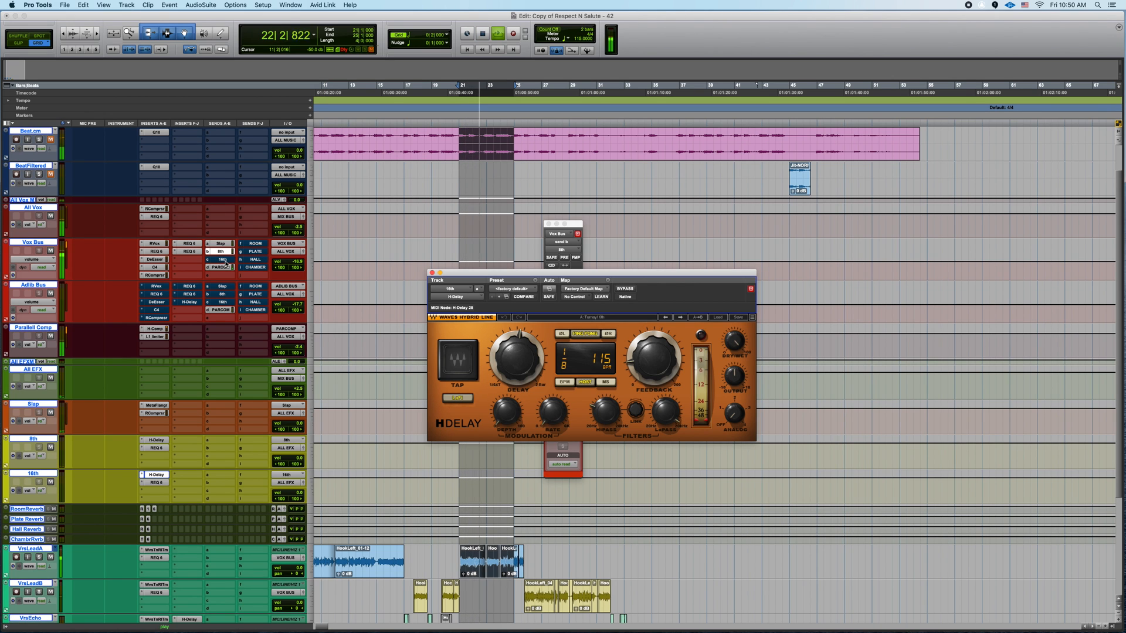
left_click(222, 259)
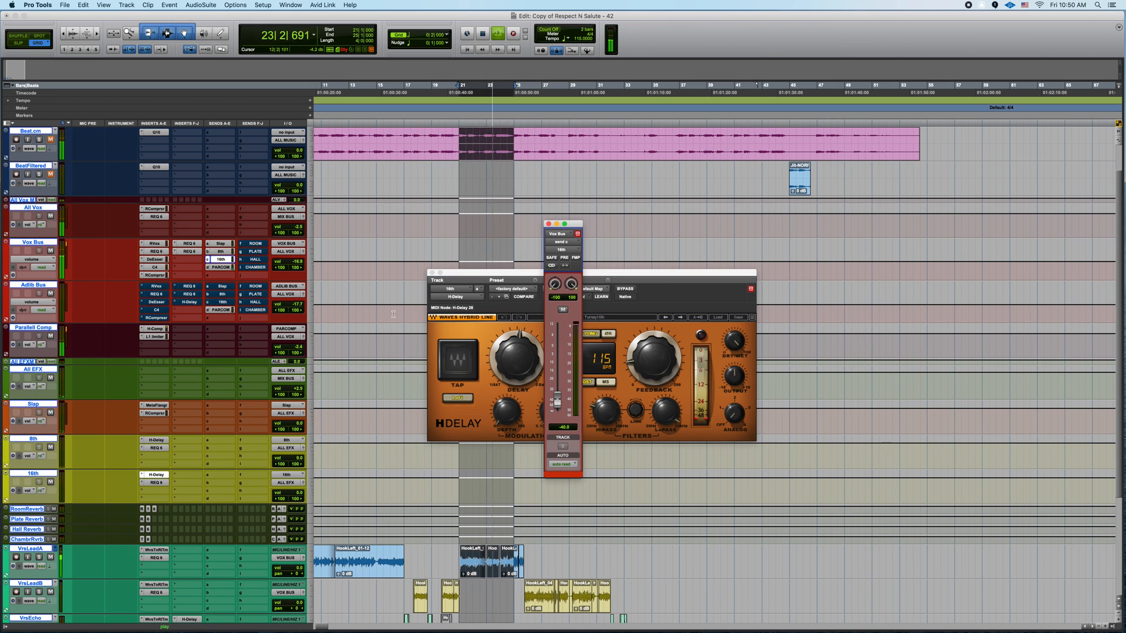
left_click_drag(558, 403, 565, 357)
key("space")
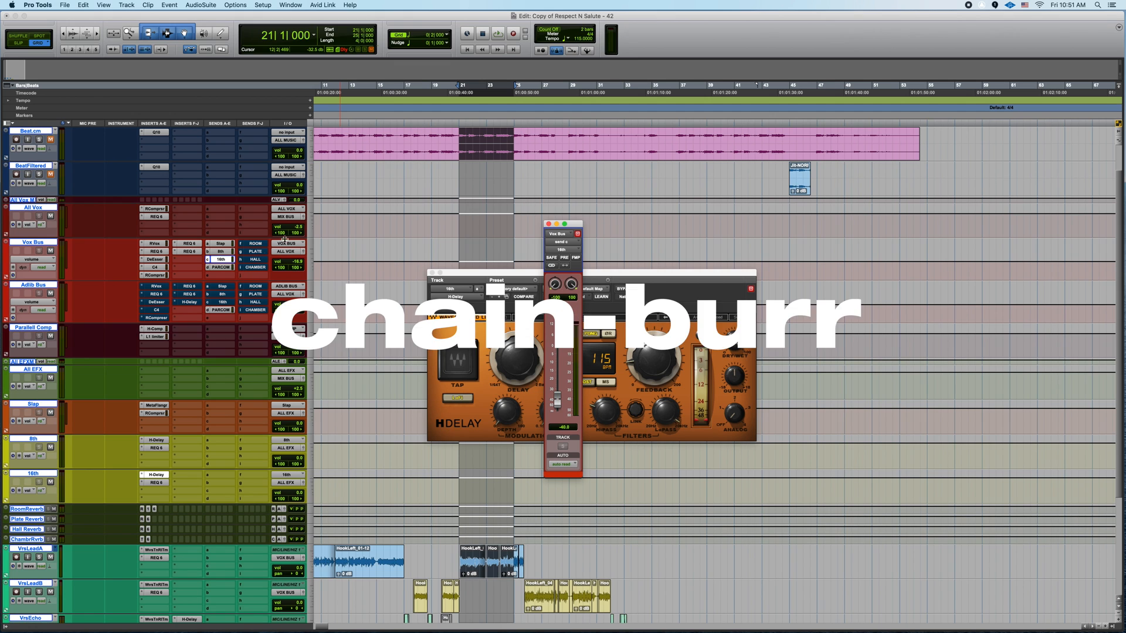
Step: Activate and open the ROOM send on the Vox Bus, and inspect the Room Reverb track's RVerb, S1 Imager and REQ 6
left_click(258, 244)
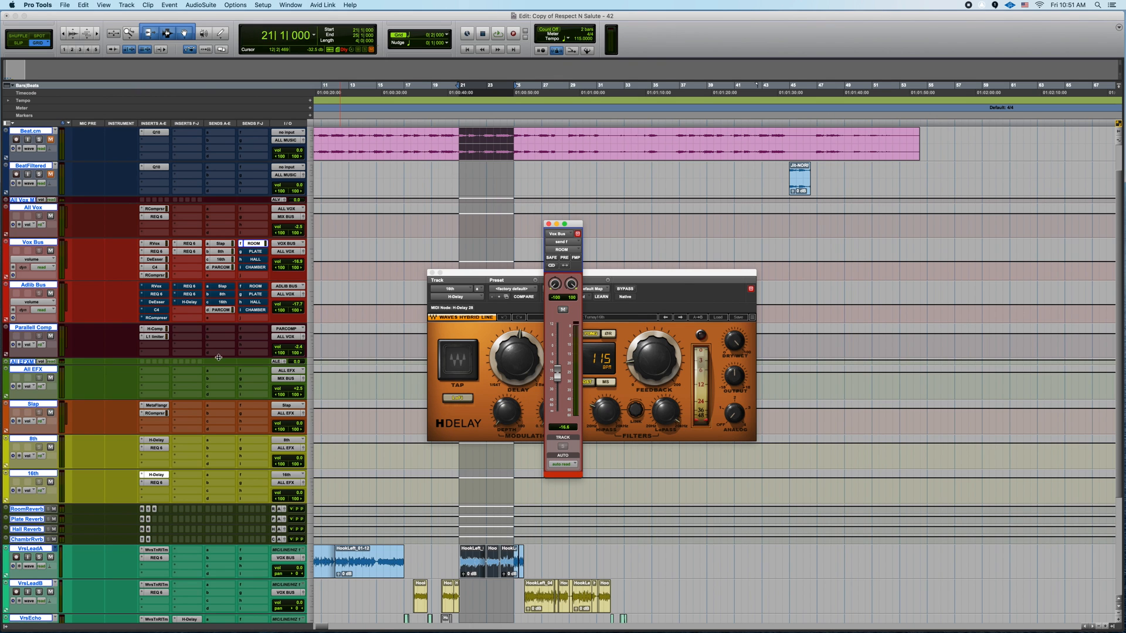
scroll(146, 469, "down", 2)
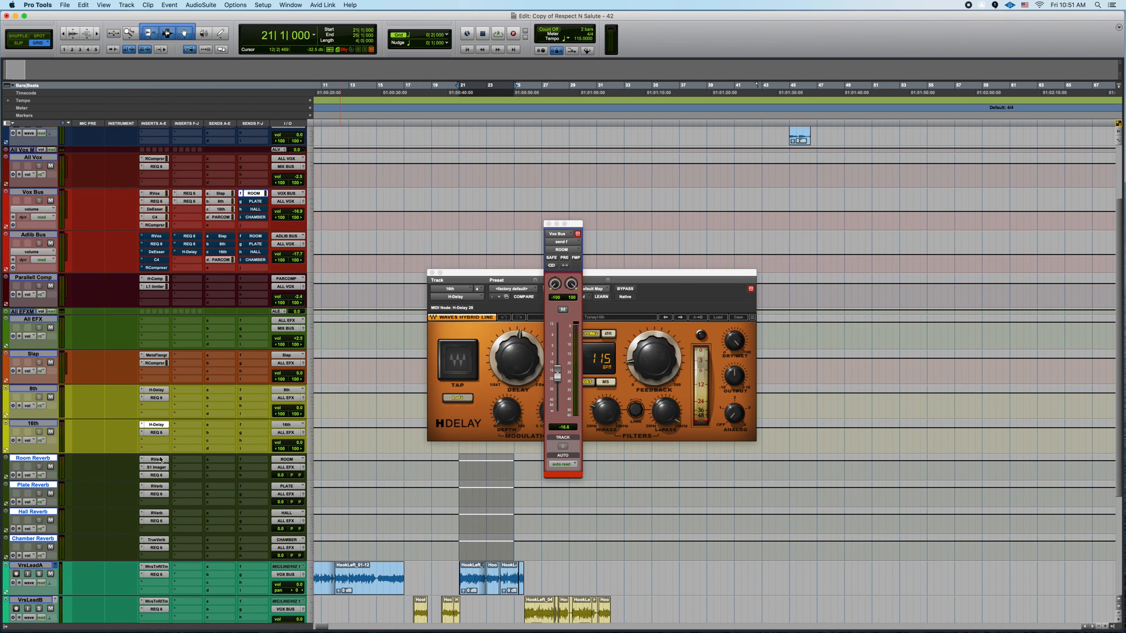
left_click(156, 460)
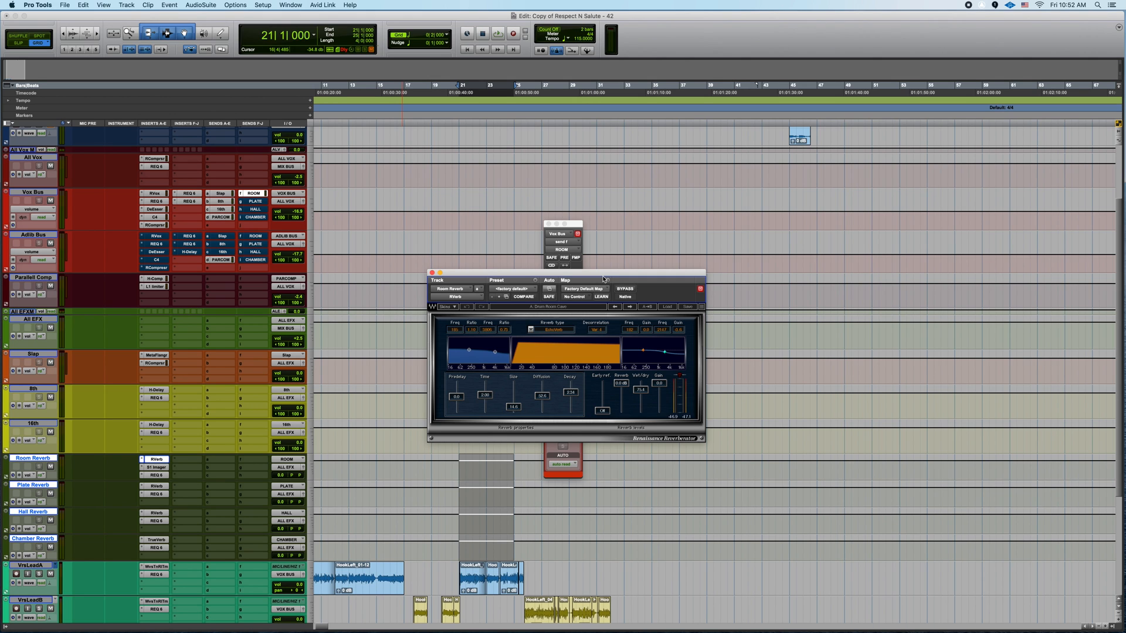
left_click(157, 468)
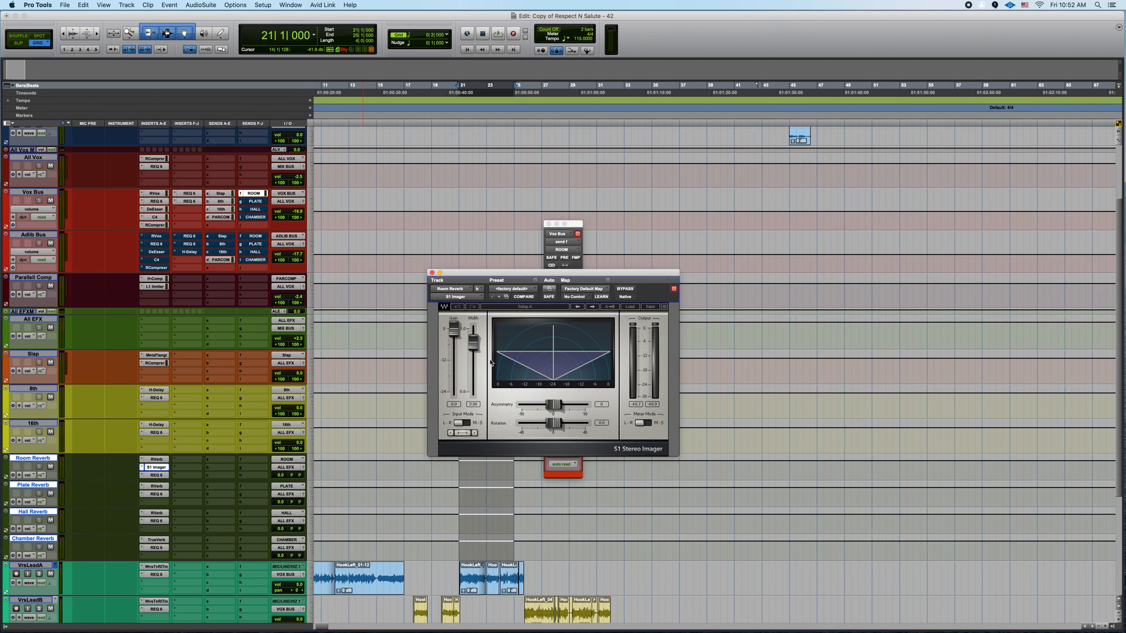
left_click(162, 476)
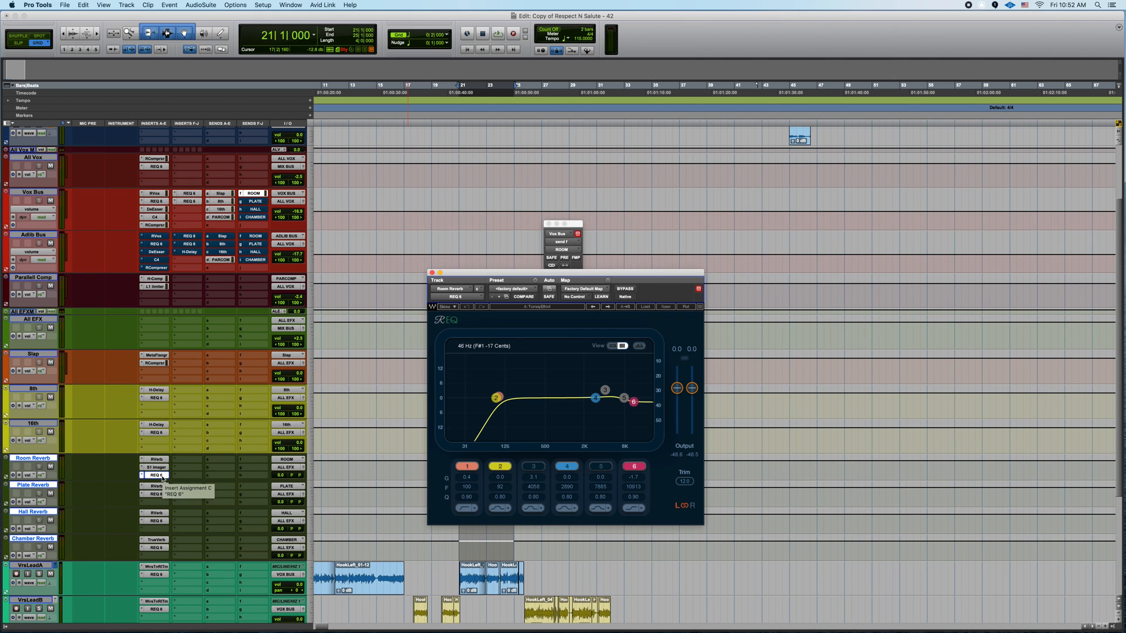
Step: Examine the REQ 6 on the Plate Reverb track against the Room Reverb's REQ 6, and close the plugin window
left_click(163, 495)
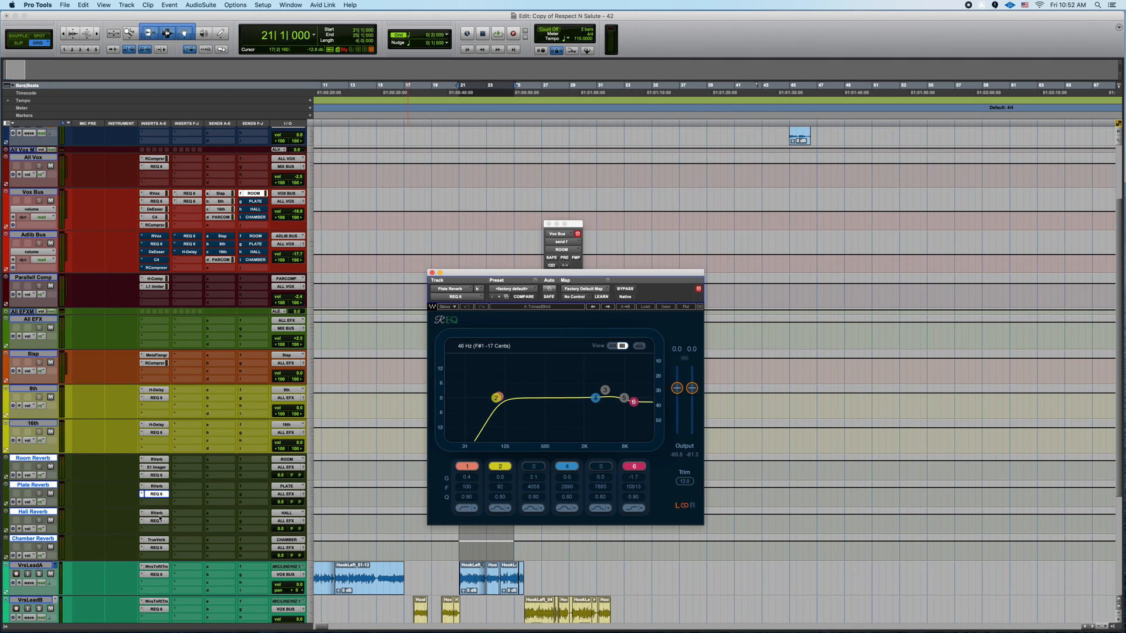
left_click(163, 522)
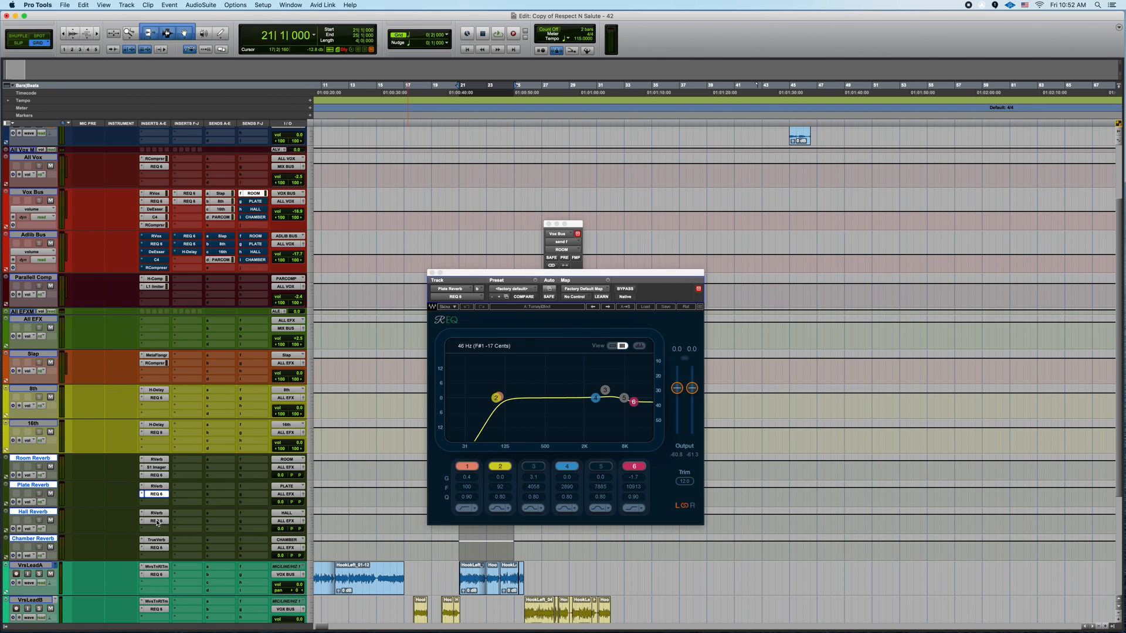
left_click(157, 476)
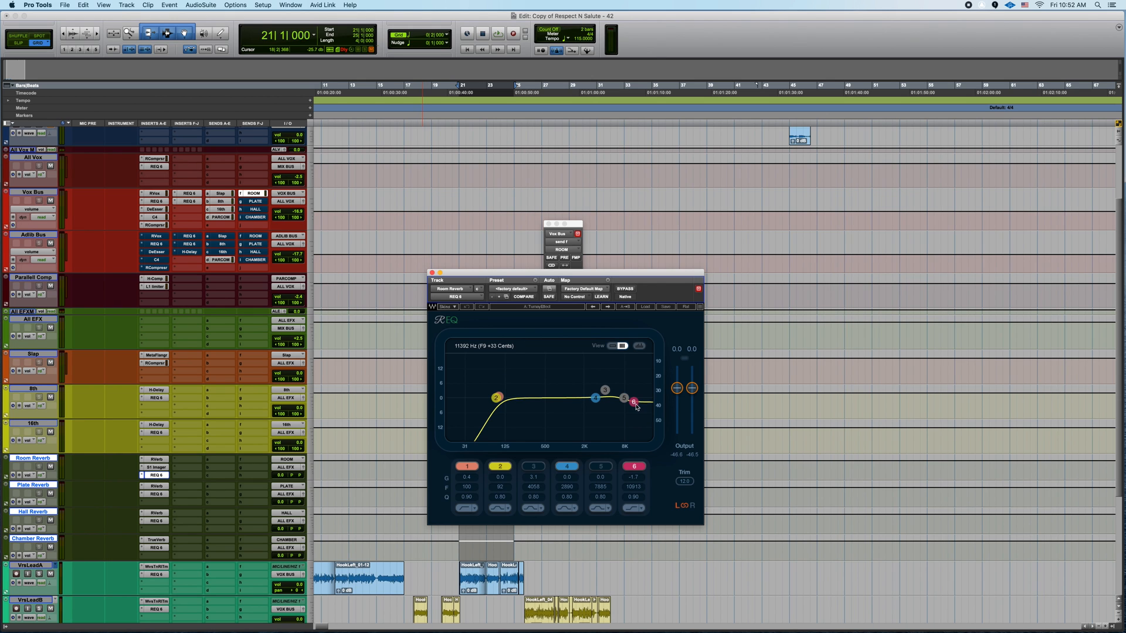
left_click(432, 274)
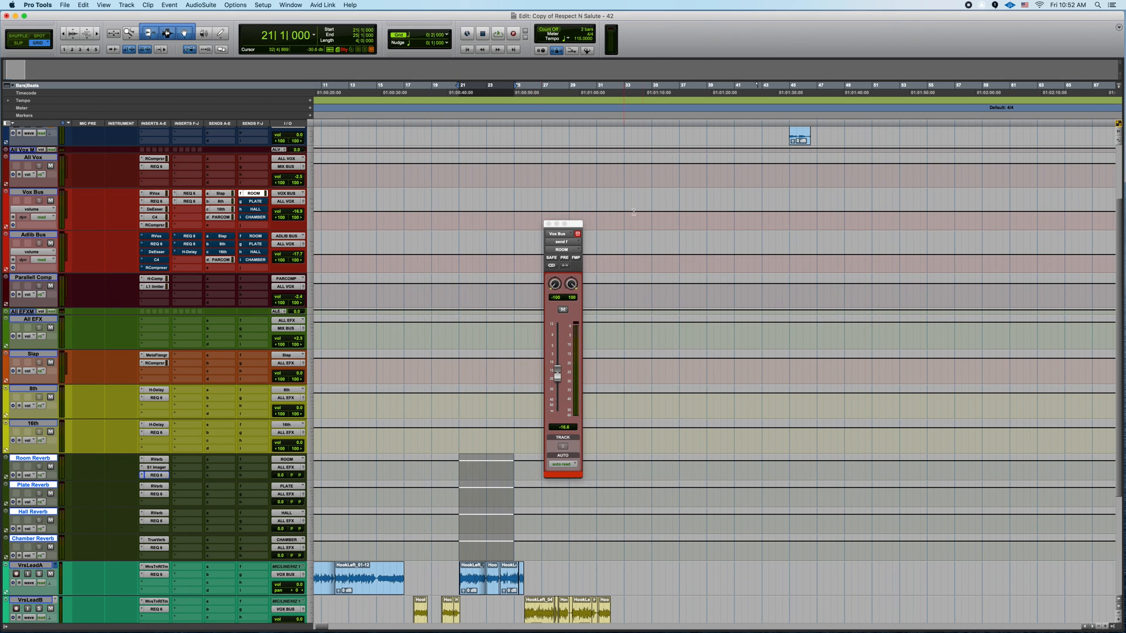
Step: Compare the Vox Bus with its ROOM send muted and active during playback
left_click(254, 194, "ctrl+super")
key("space")
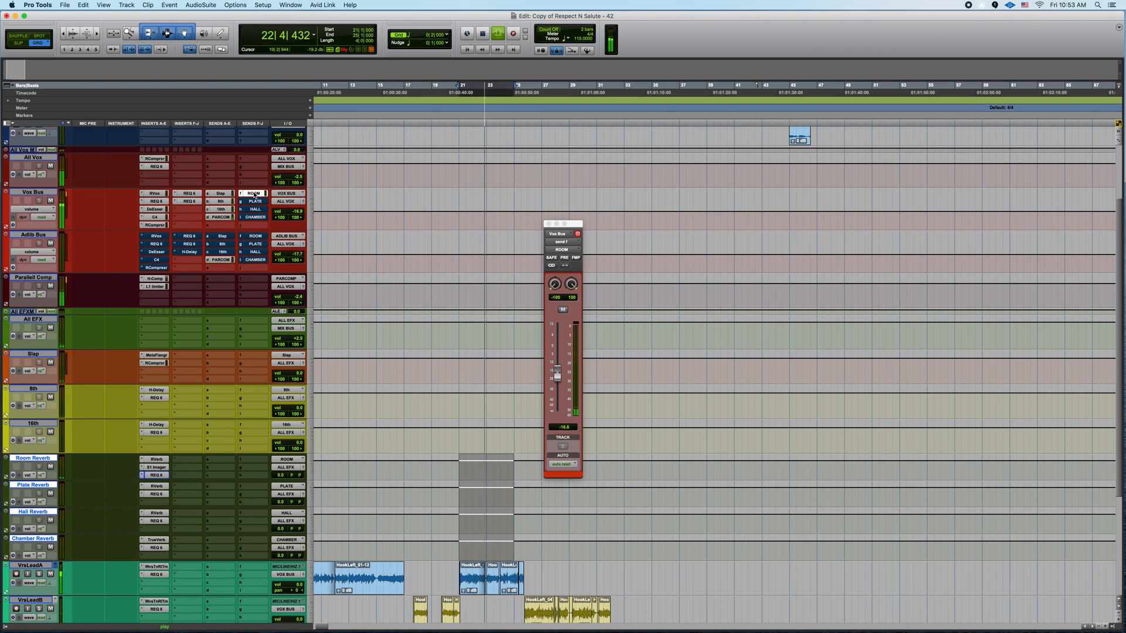
left_click(254, 194, "ctrl+super")
key("space")
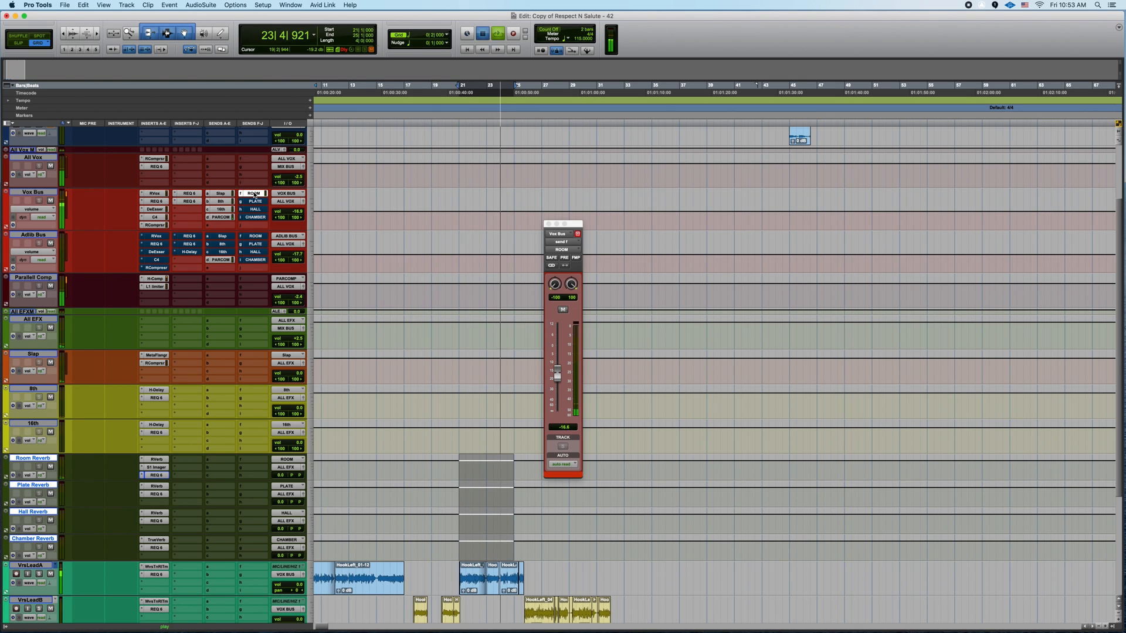
Step: Activate and open the PLATE send on the Vox Bus, and inspect the Plate Reverb track's RVerb before closing it
left_click(255, 201)
left_click(256, 202, "ctrl+super")
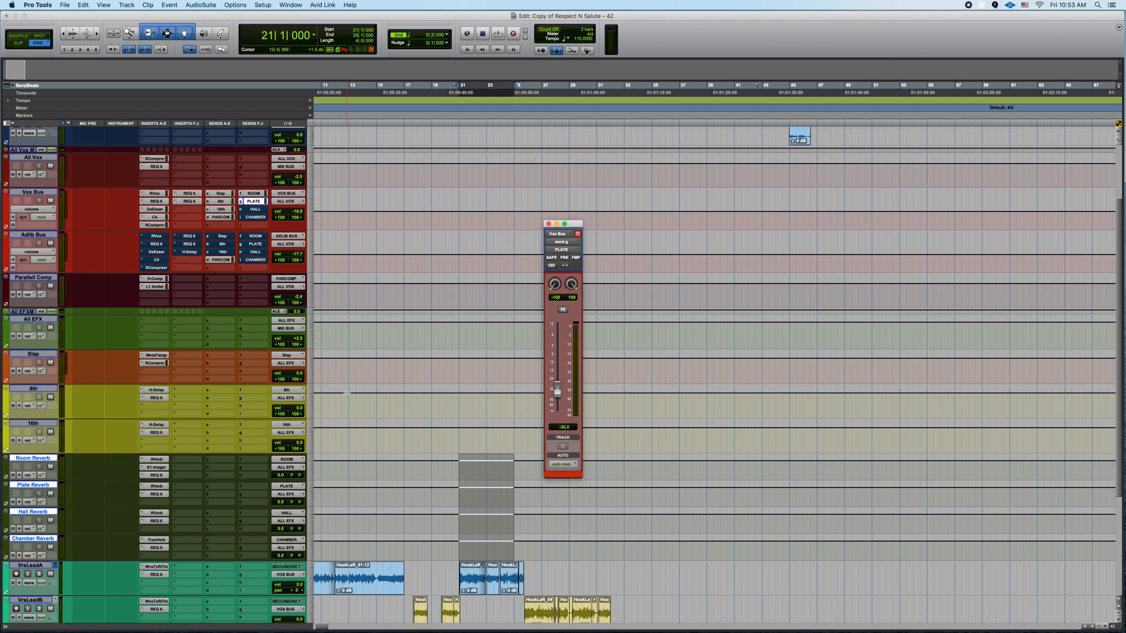
left_click(166, 489)
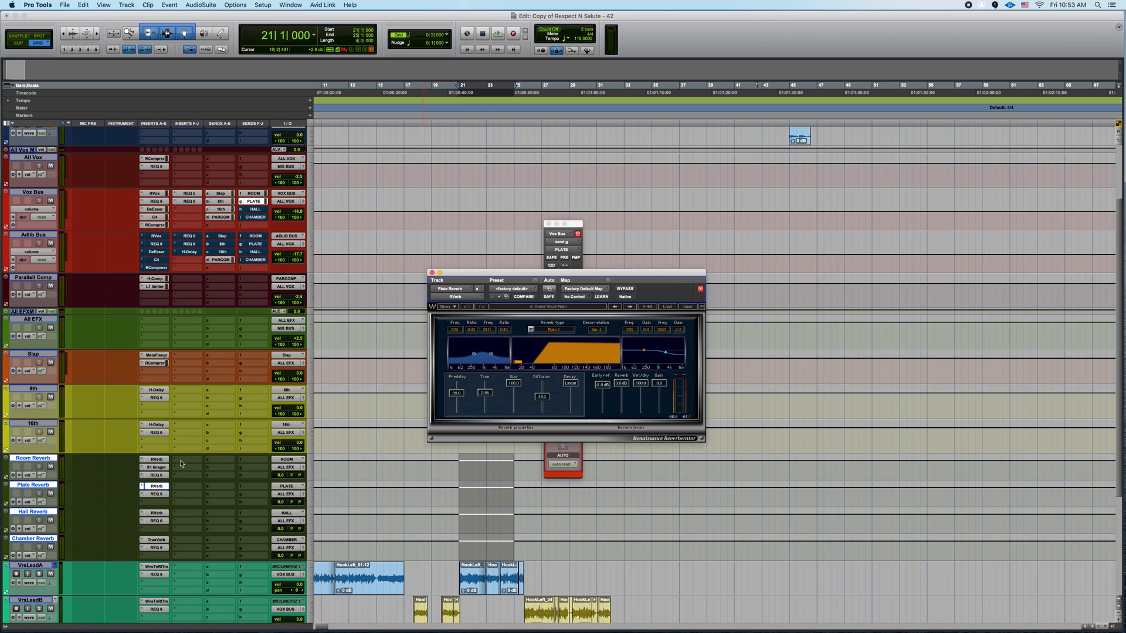
left_click(431, 274)
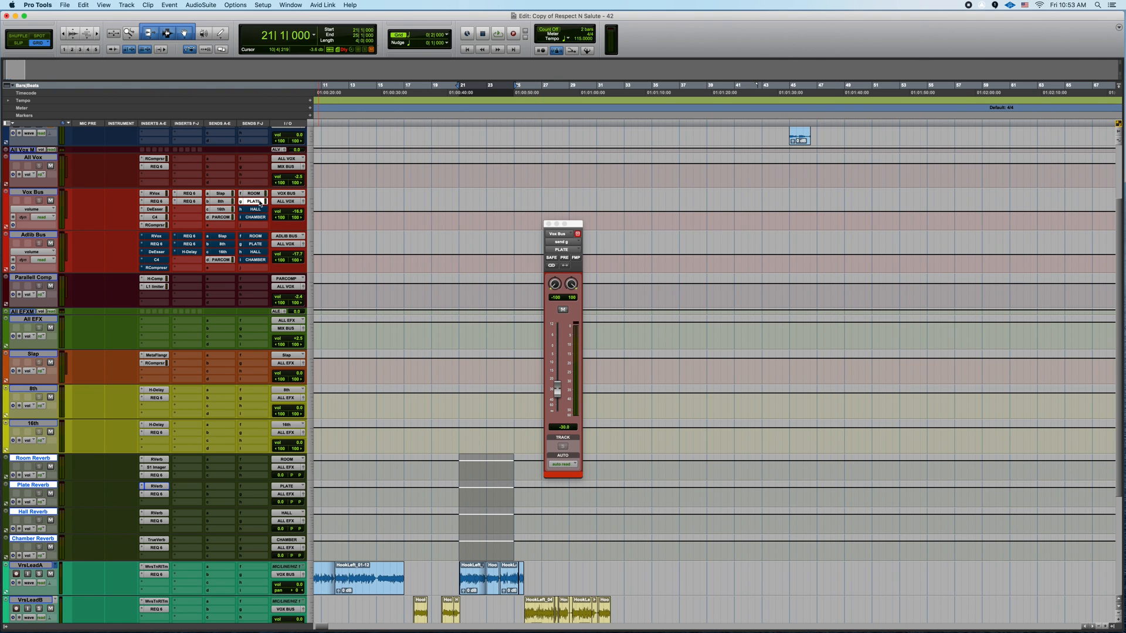
Step: Compare the Vox Bus with its PLATE send muted and active during playback
left_click(261, 204, "ctrl+super")
key("space")
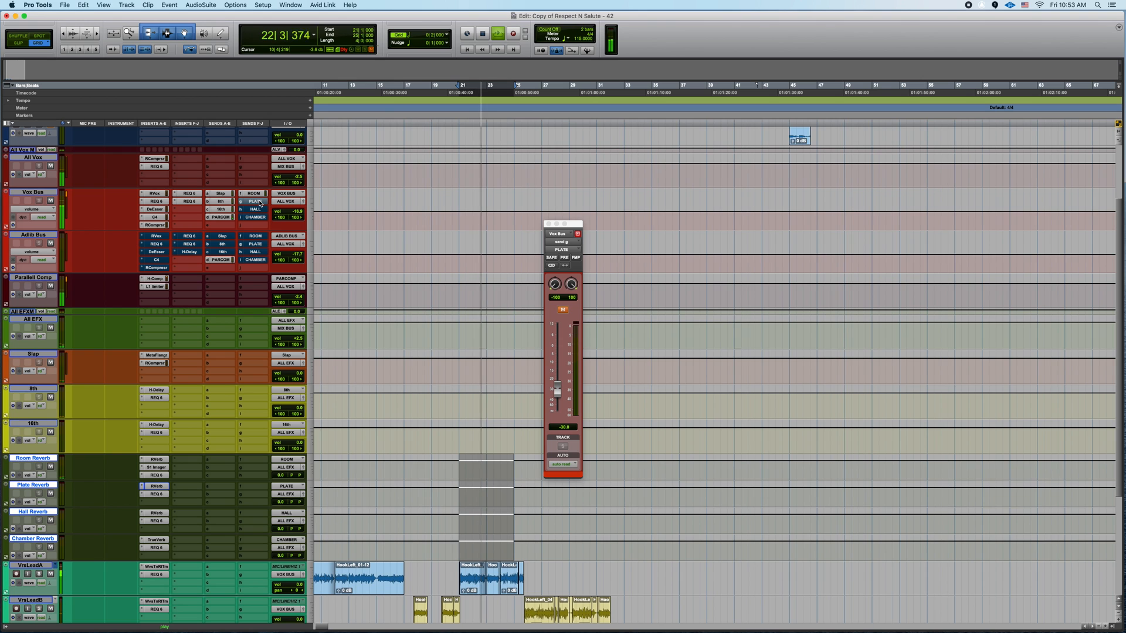
left_click(261, 203, "ctrl+super")
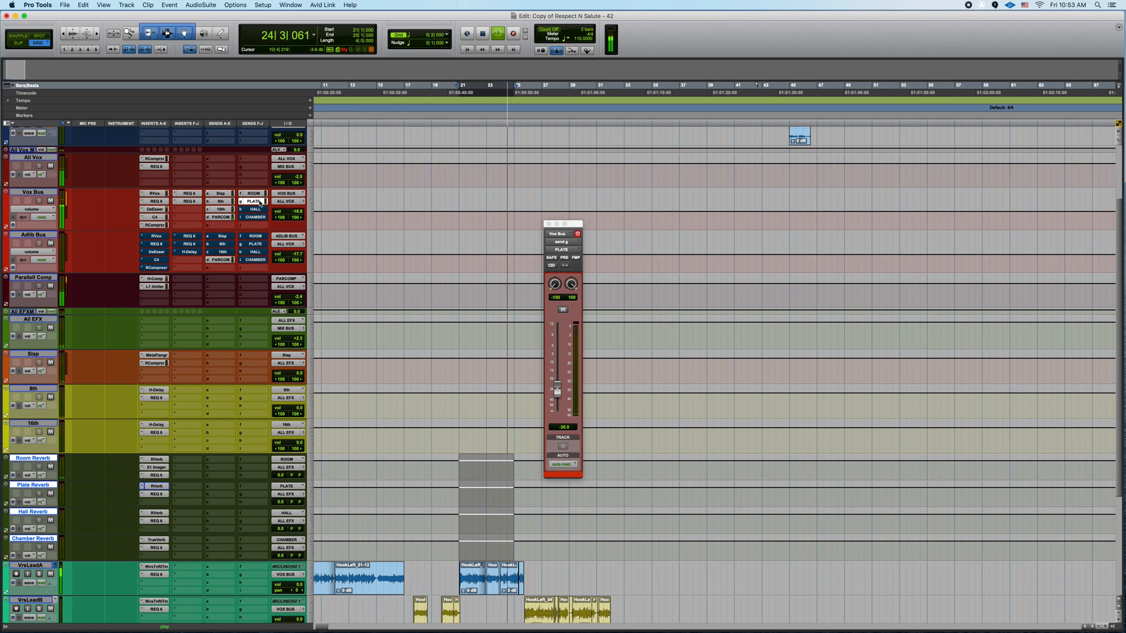
key("space")
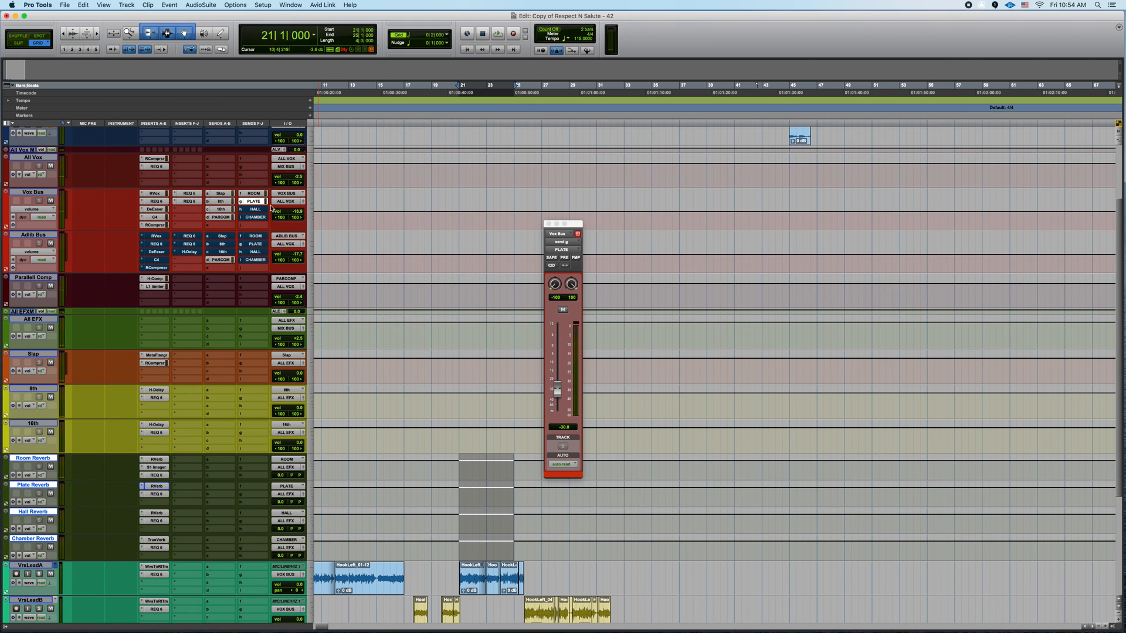
Step: Open and activate the HALL send on the Vox Bus, and inspect the Hall Reverb track's RVerb
left_click(258, 210)
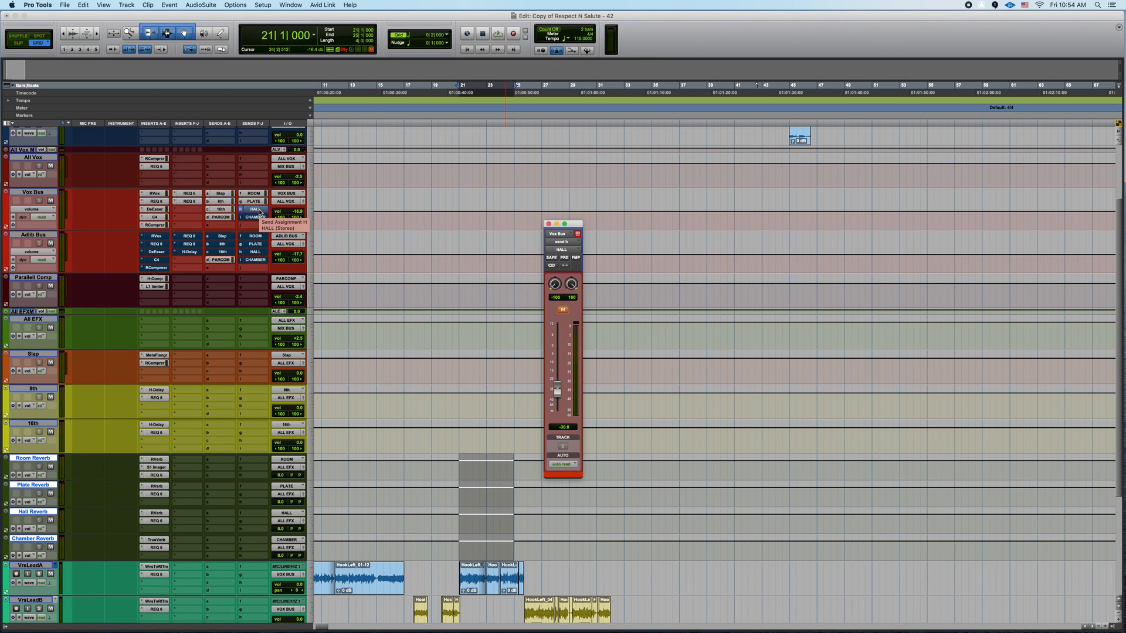
left_click(255, 209, "ctrl+super")
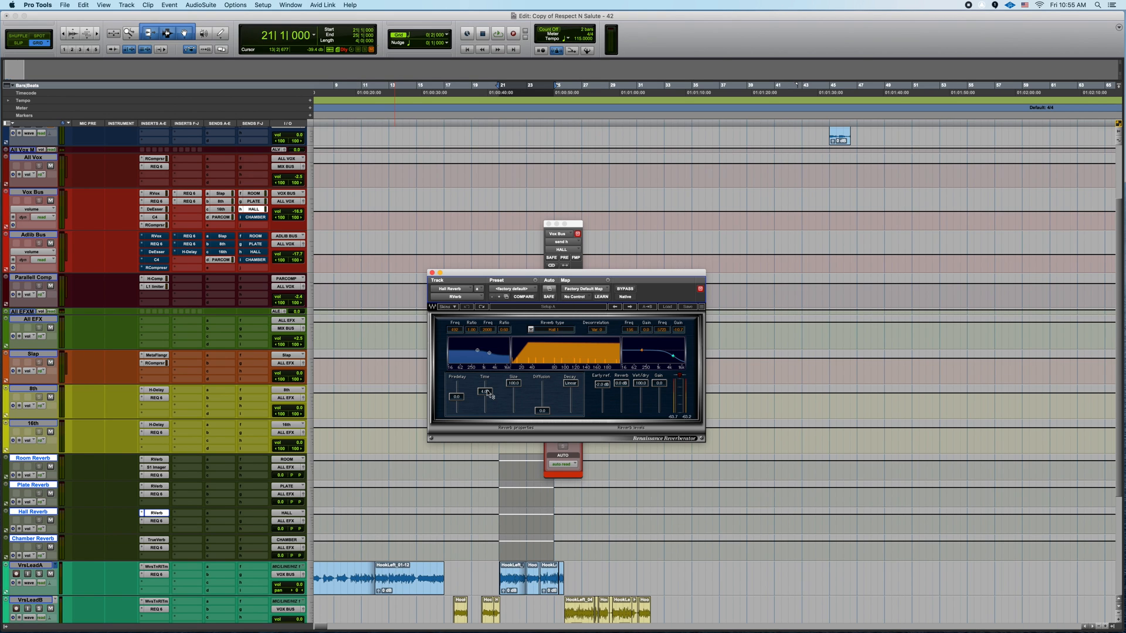
left_click(579, 230)
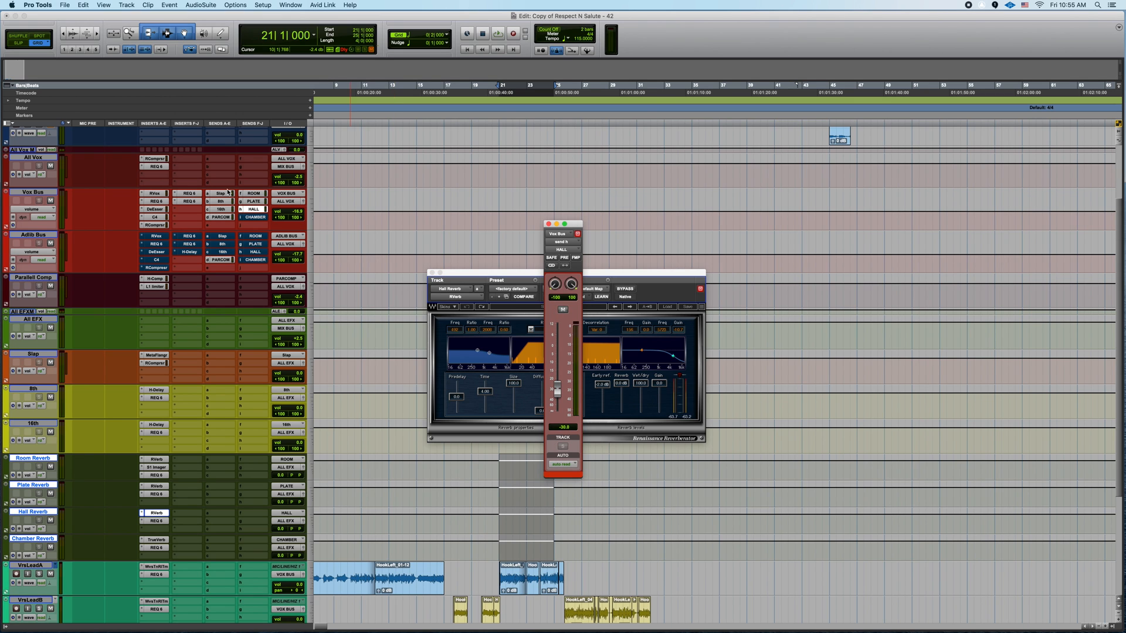
Step: Compare the Vox Bus with its HALL send muted and active during playback
left_click(258, 210, "ctrl+super")
key("space")
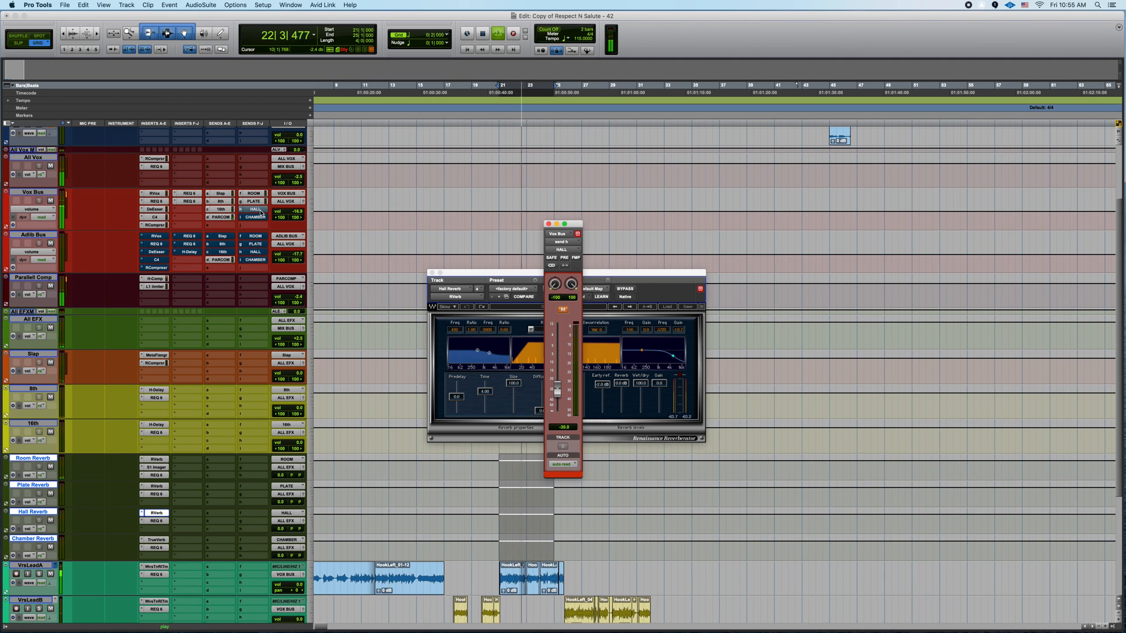
left_click(258, 210, "ctrl+super")
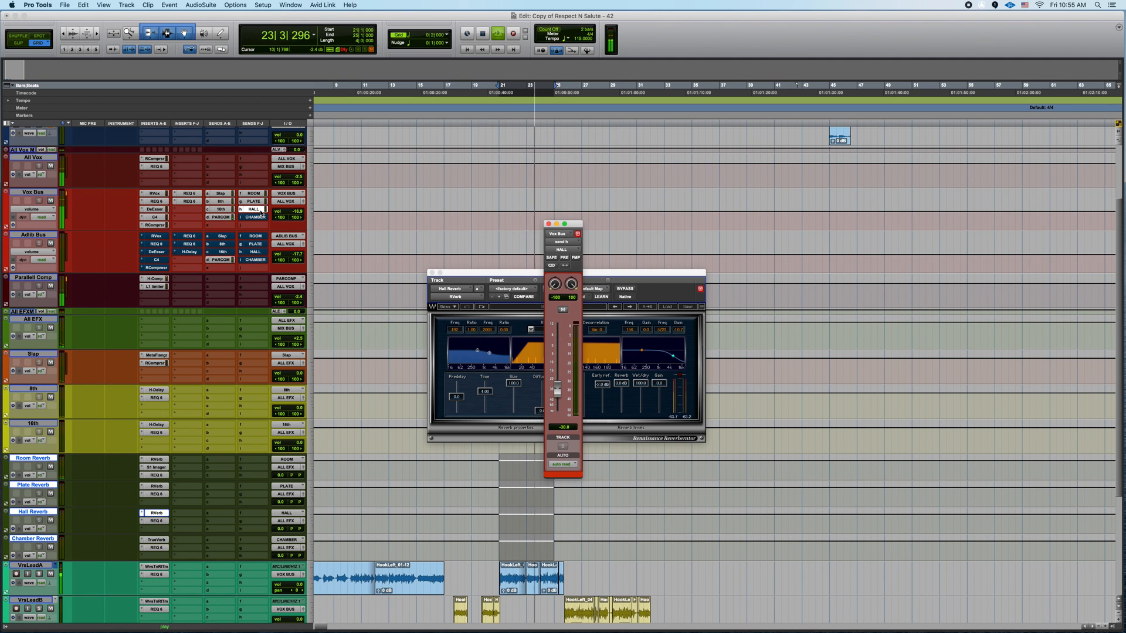
key("space")
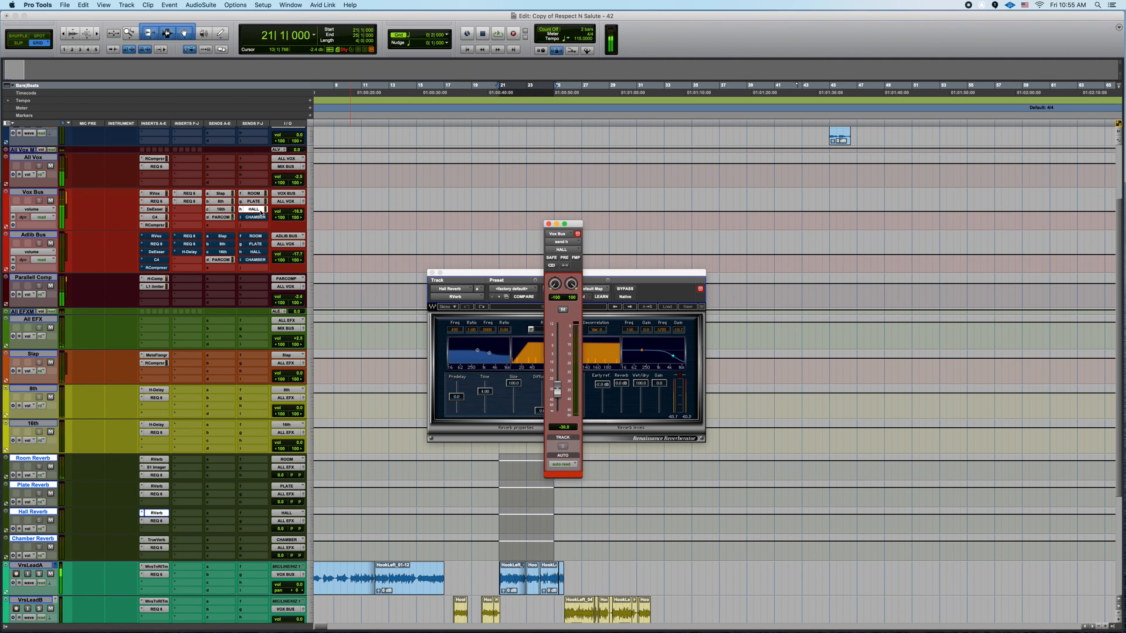
Step: Activate and open the CHAMBER send on the Vox Bus, and inspect the Chamber Reverb track's TrueVerb and its preset list before closing the plugin
left_click(255, 217)
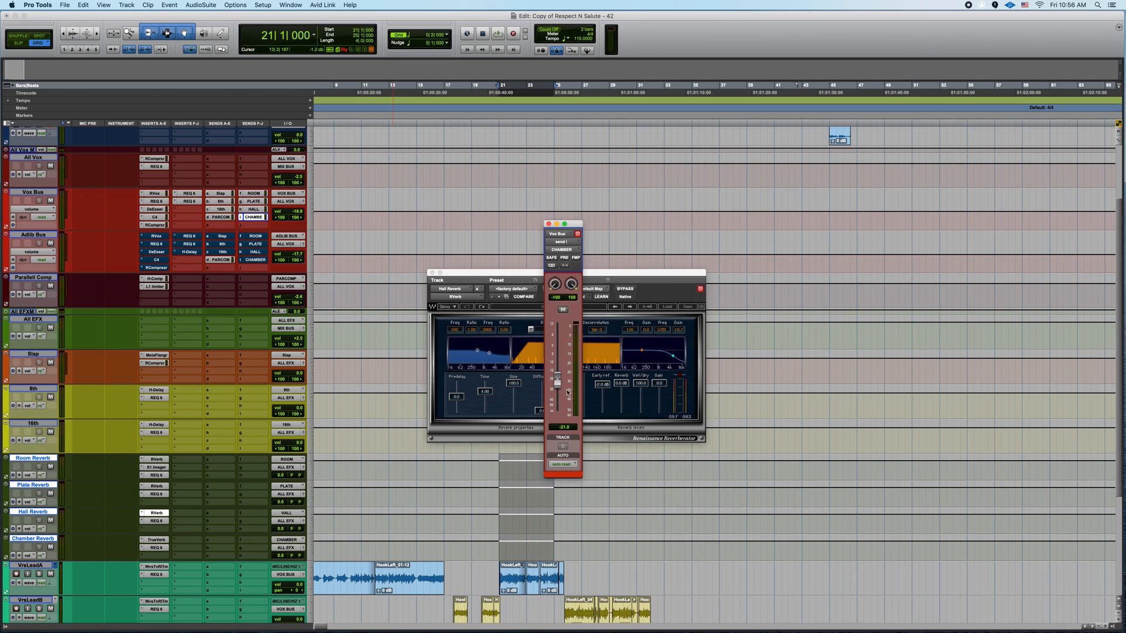
left_click(157, 540)
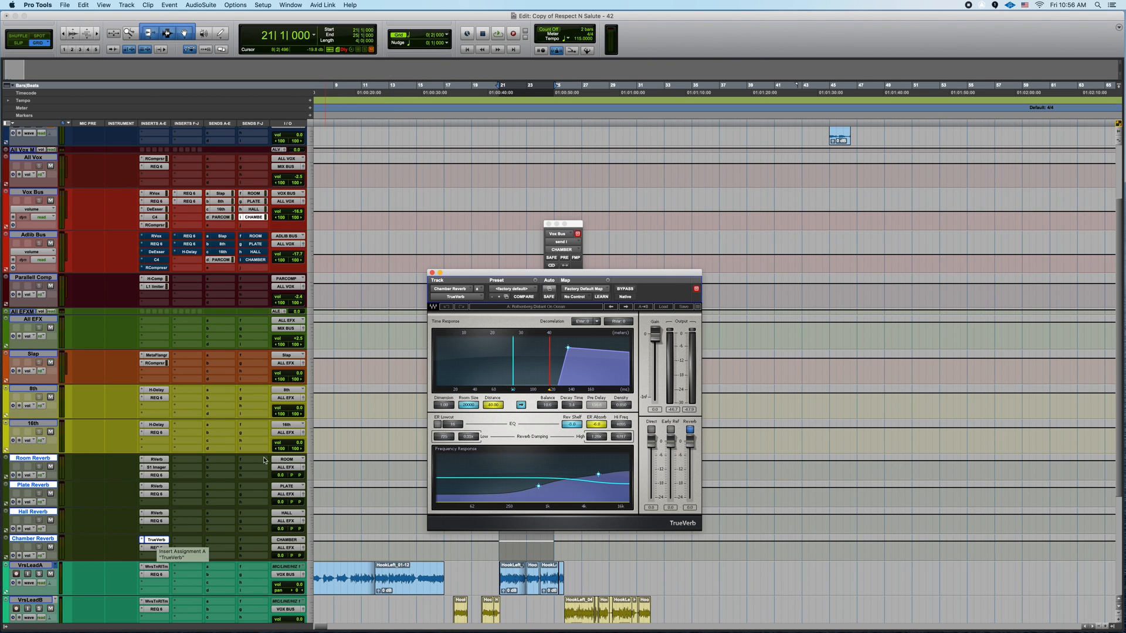
left_click(663, 306)
mouse_move(728, 542)
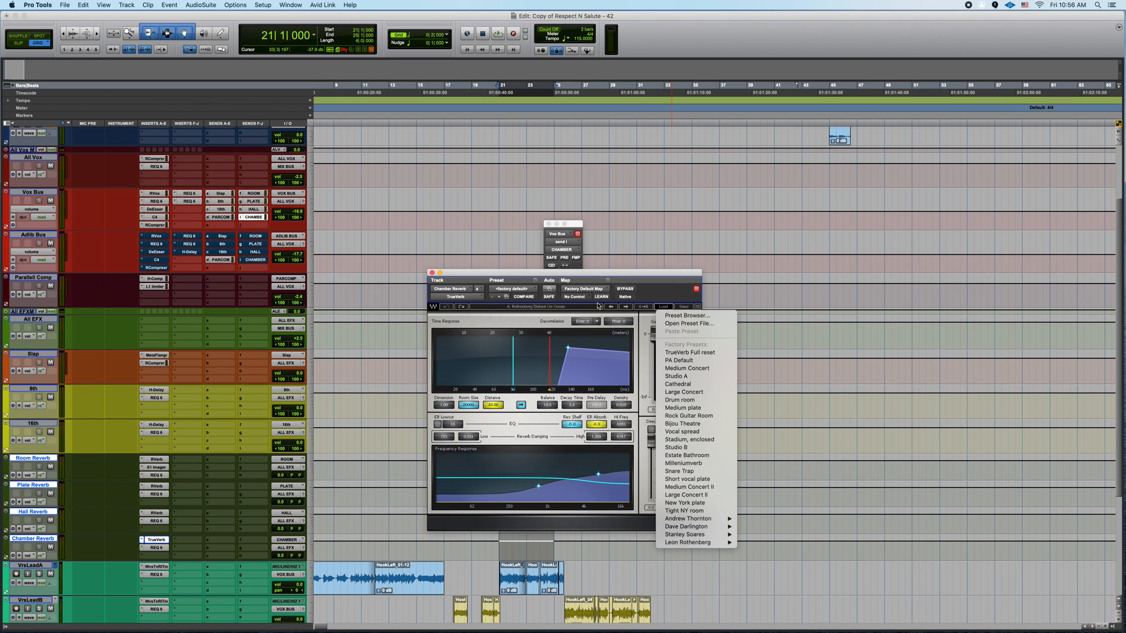
left_click(597, 306)
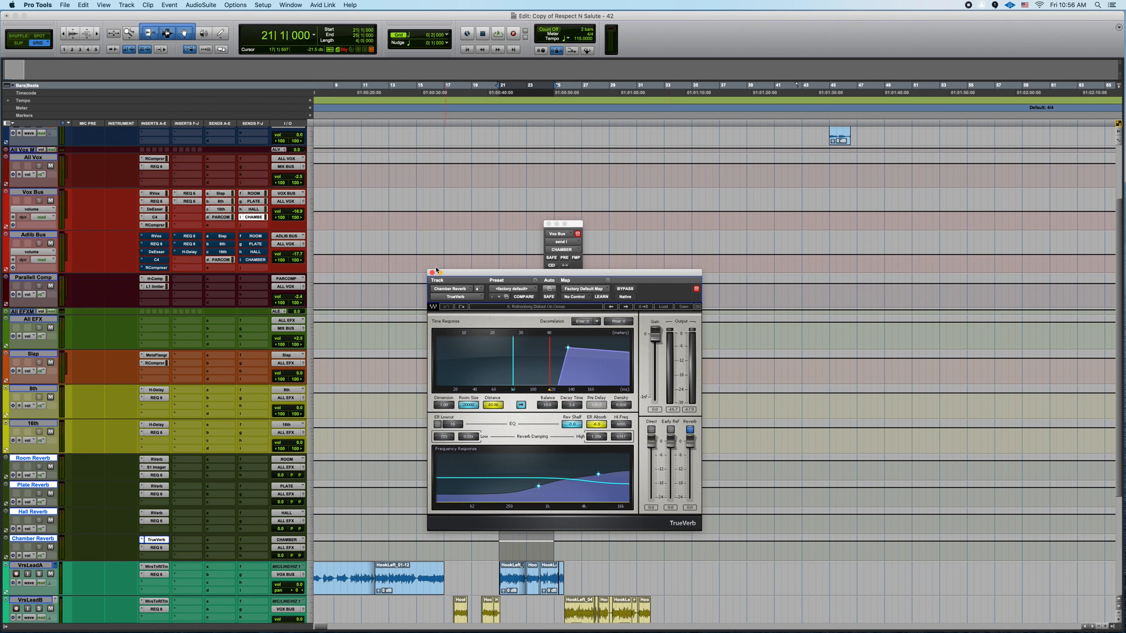
left_click(432, 273)
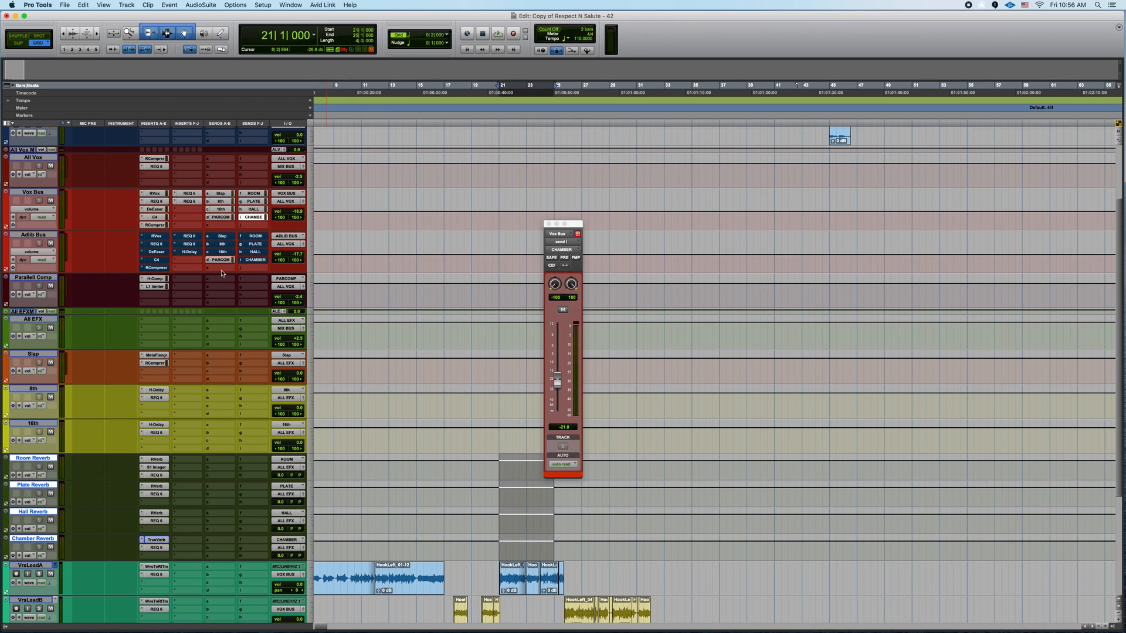
Step: Compare the Vox Bus with its CHAMBER send muted and active during playback
left_click(260, 218, "super")
key("space")
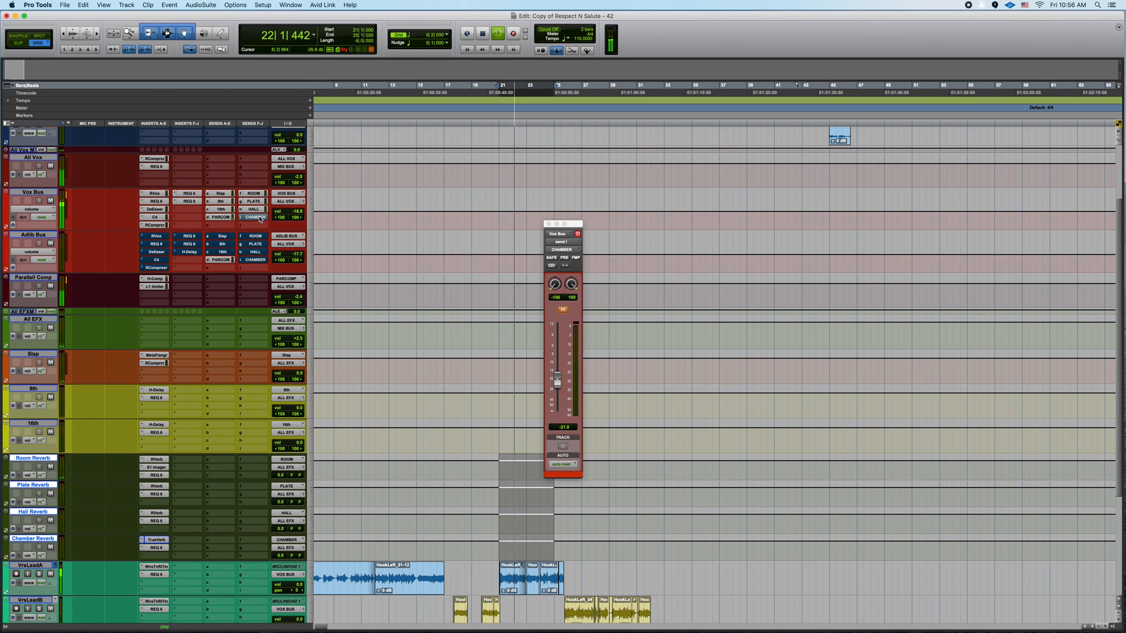
left_click(260, 218, "super")
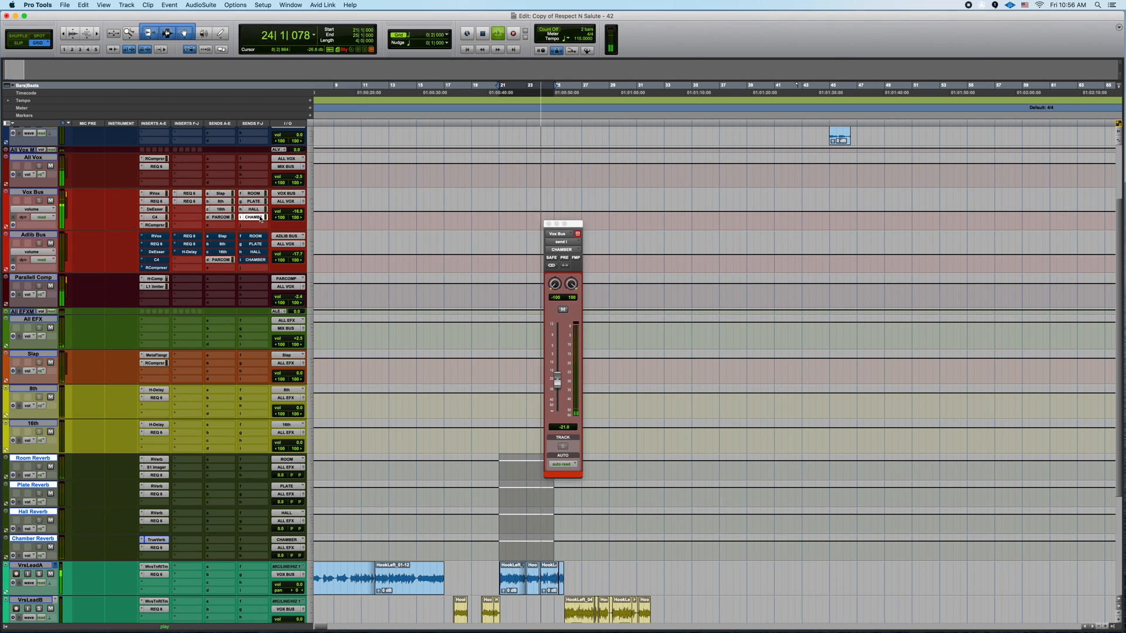
key("space")
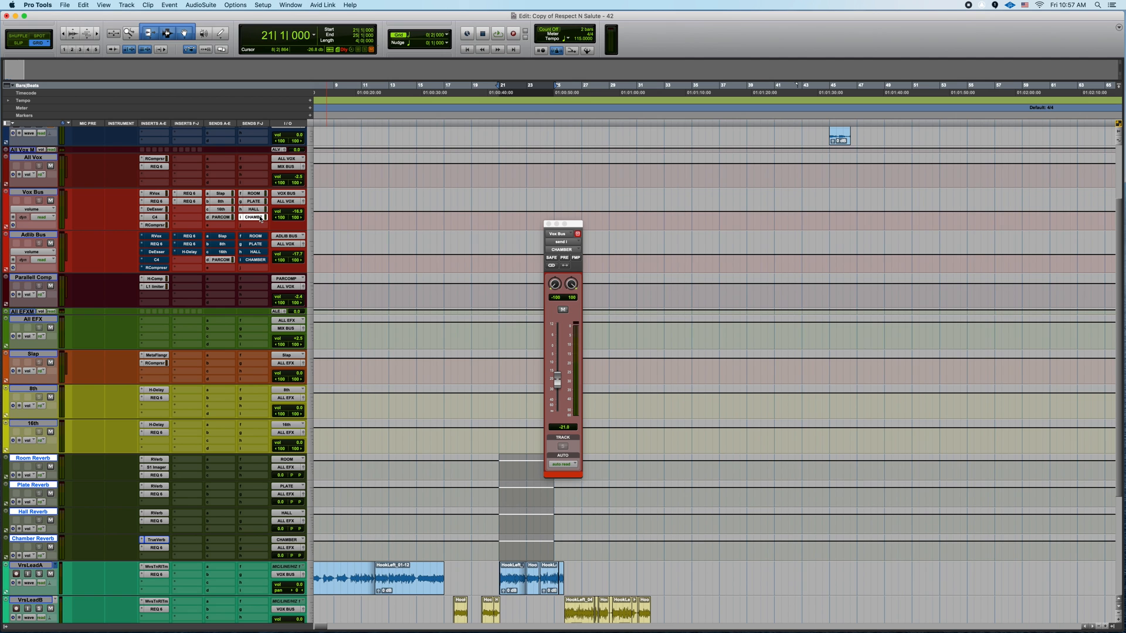
Step: Play back the selected section with all the Vox Bus delay and reverb sends active
scroll(261, 218, "up", 5)
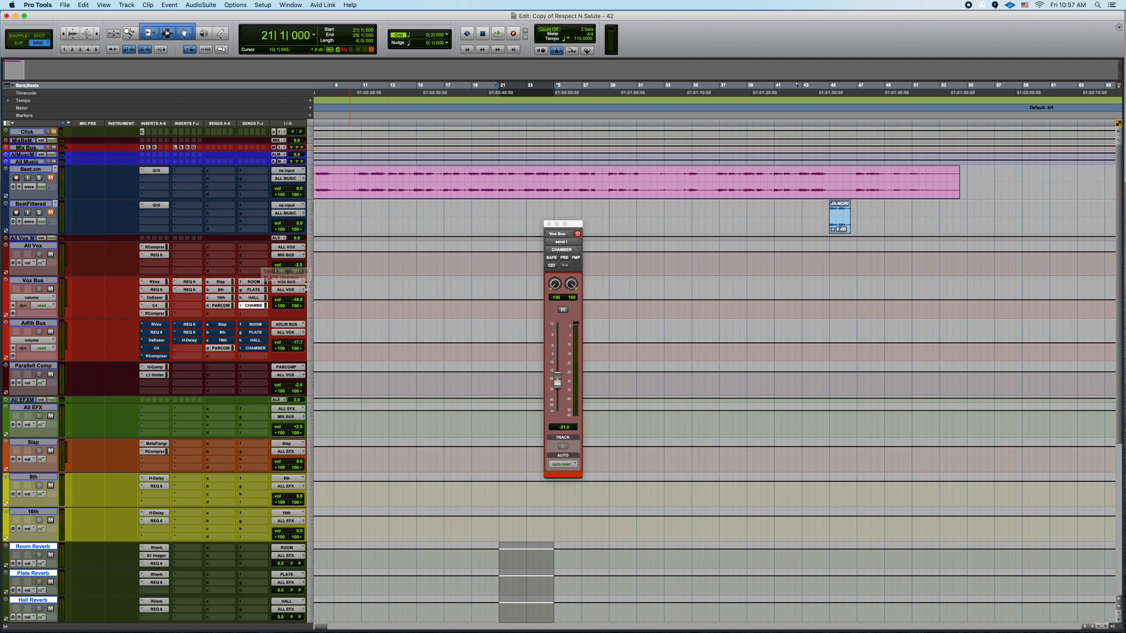
scroll(51, 180, "down", 10)
key("space")
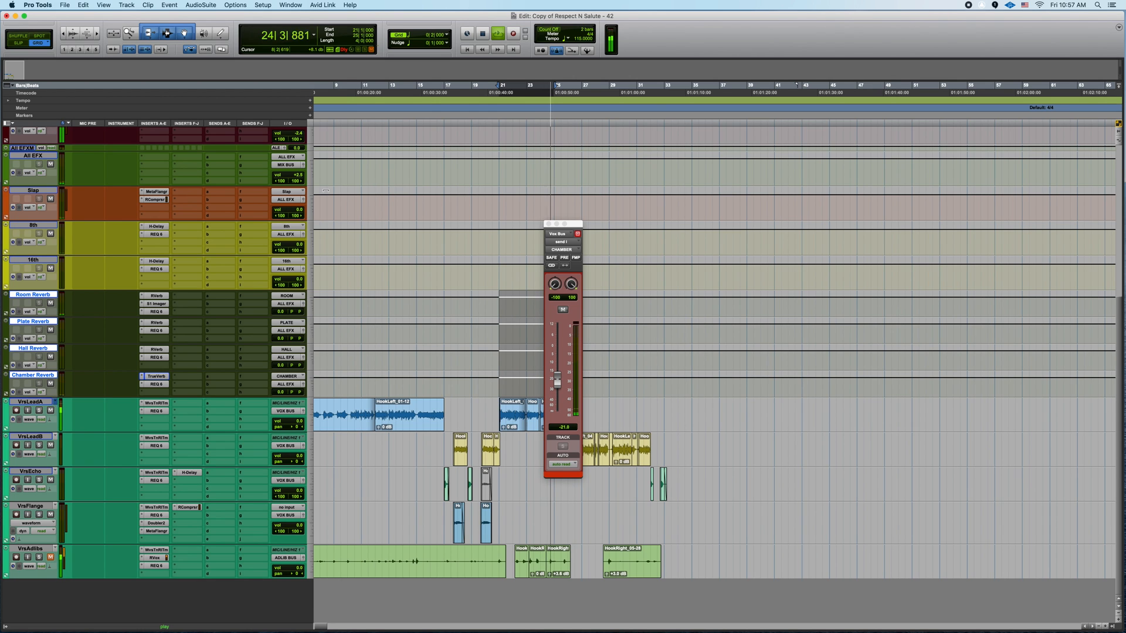
key("space")
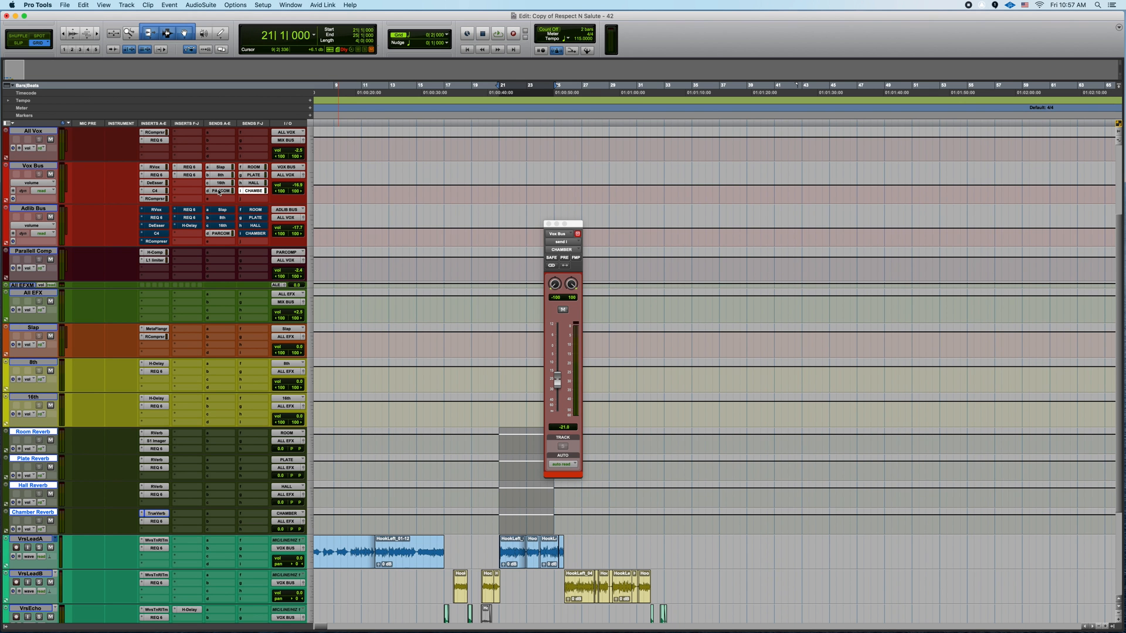
Step: Inspect the Vox Bus PARCOMP send and the Parallell Comp track's H-Comp and L1 limiter, and close their windows
left_click(219, 191)
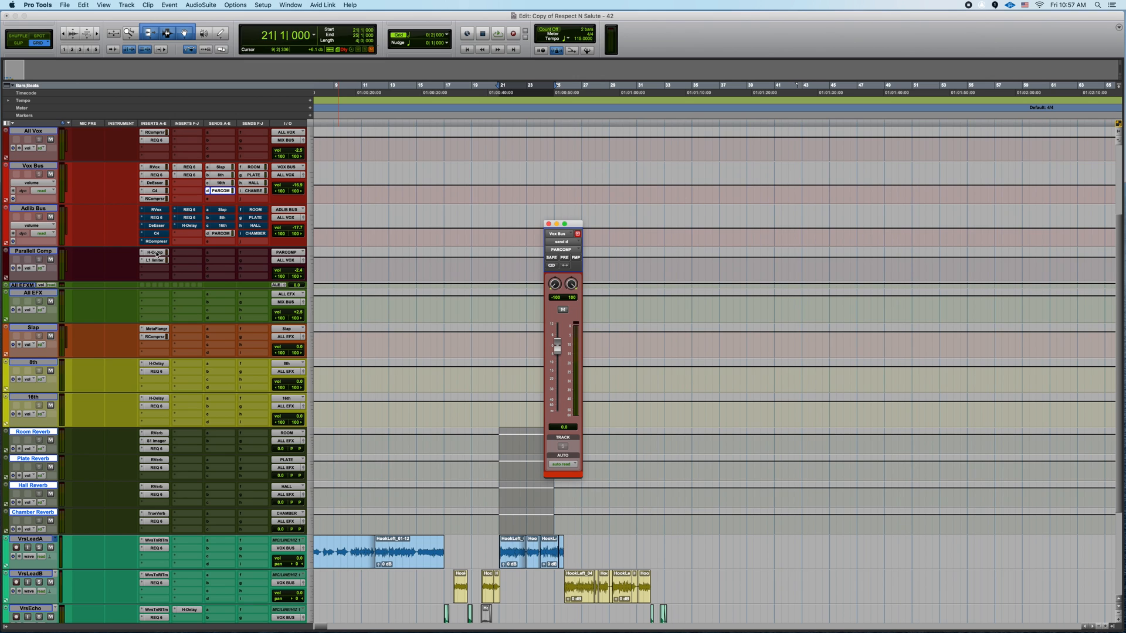
left_click(157, 253)
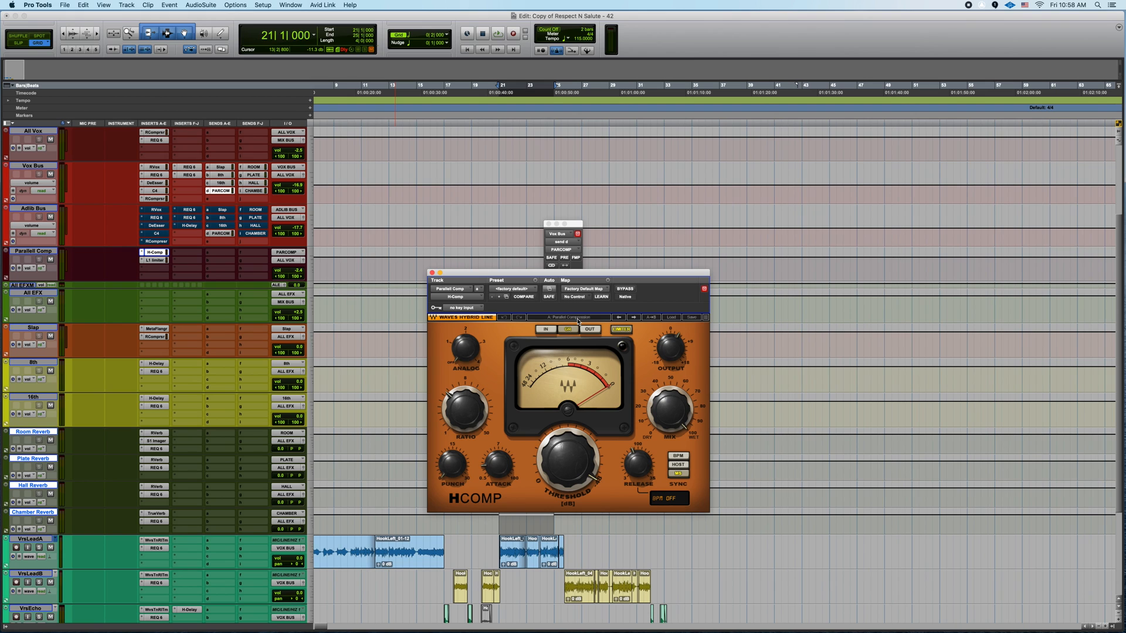
mouse_move(578, 461)
mouse_move(474, 420)
mouse_move(498, 465)
mouse_move(638, 464)
left_click(162, 262)
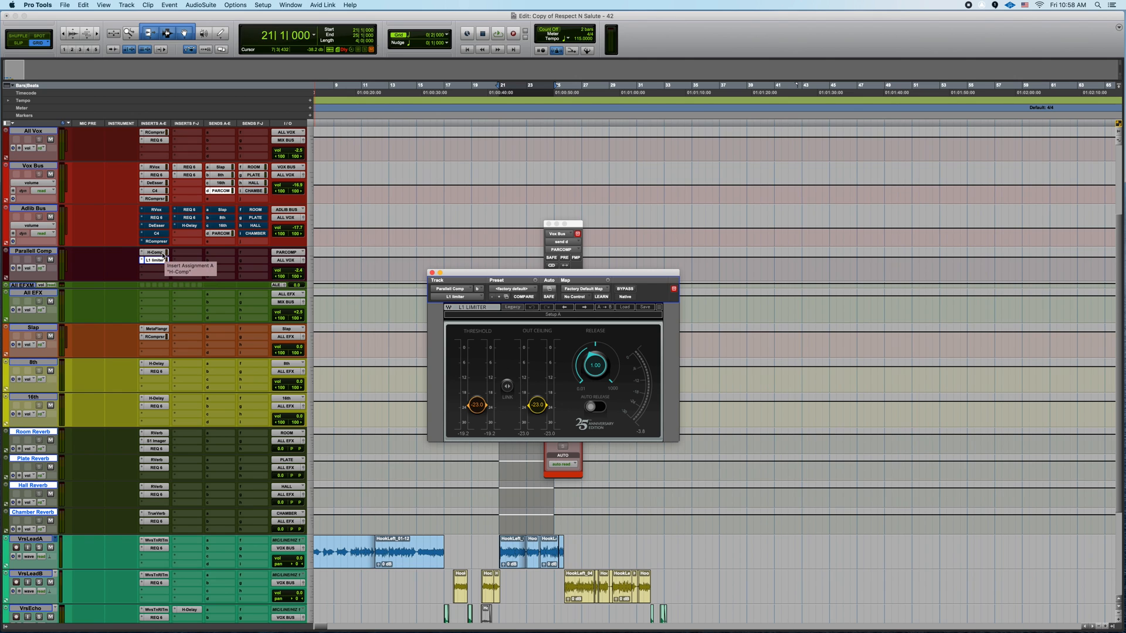
left_click(163, 253)
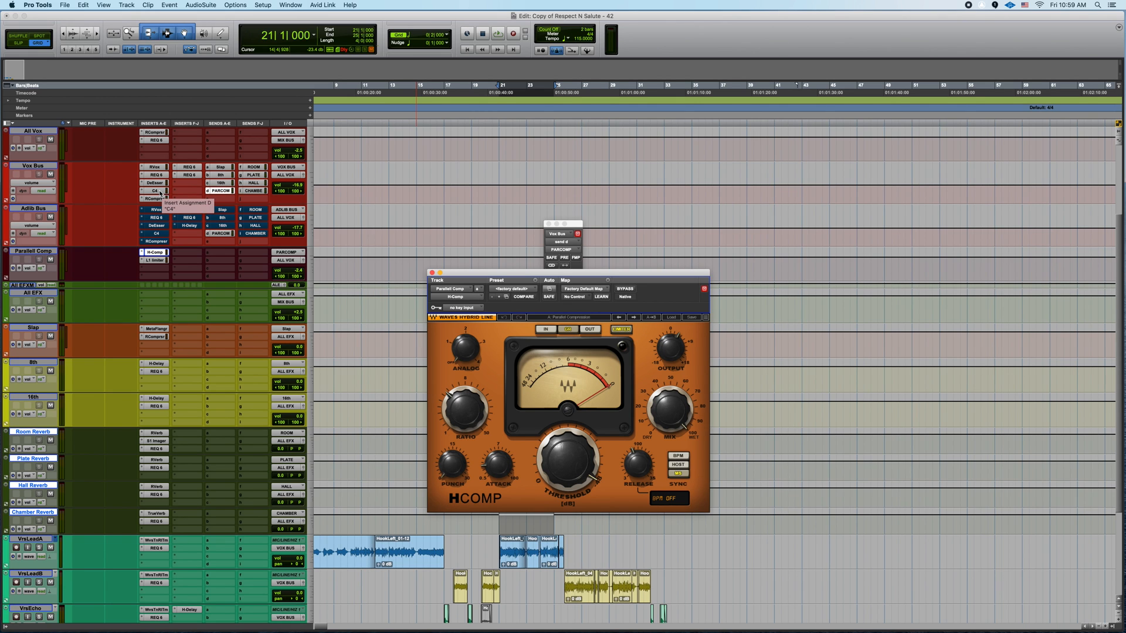
scroll(160, 193, "up", 5)
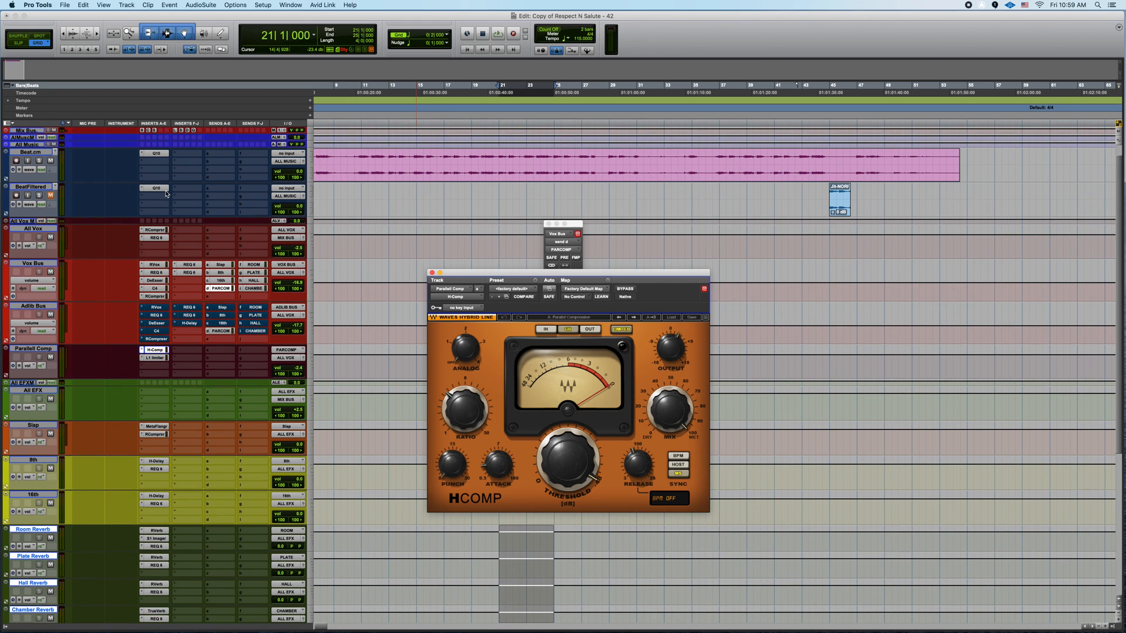
left_click(431, 272)
left_click(548, 224)
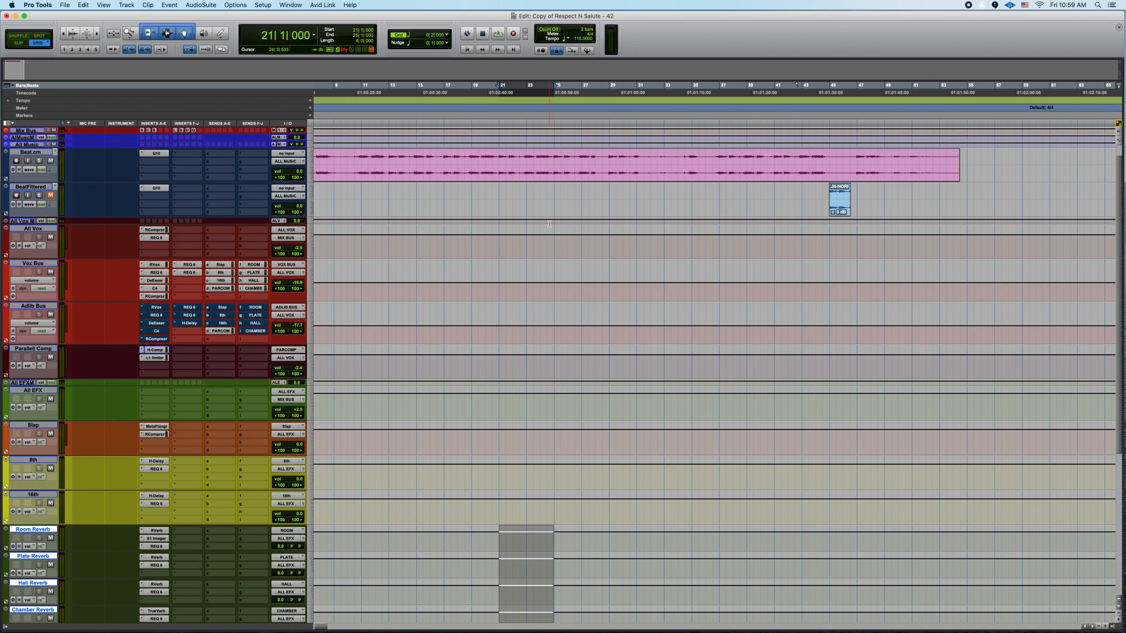
Step: Activate all the bypassed inserts and muted sends on the Adlib Bus
left_click(156, 310, "shift+super")
left_click(213, 311, "shift+super")
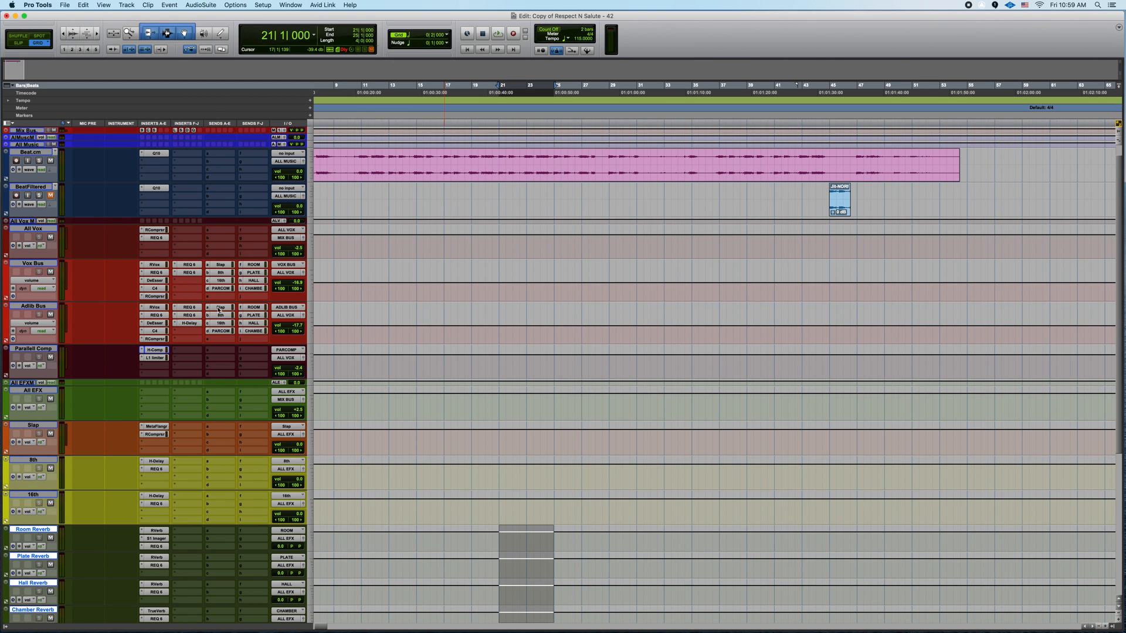
Step: Inspect the Adlib Bus H-Delay insert and CHAMBER send, and audition the section with the adlib processing active
scroll(211, 308, "down", 2)
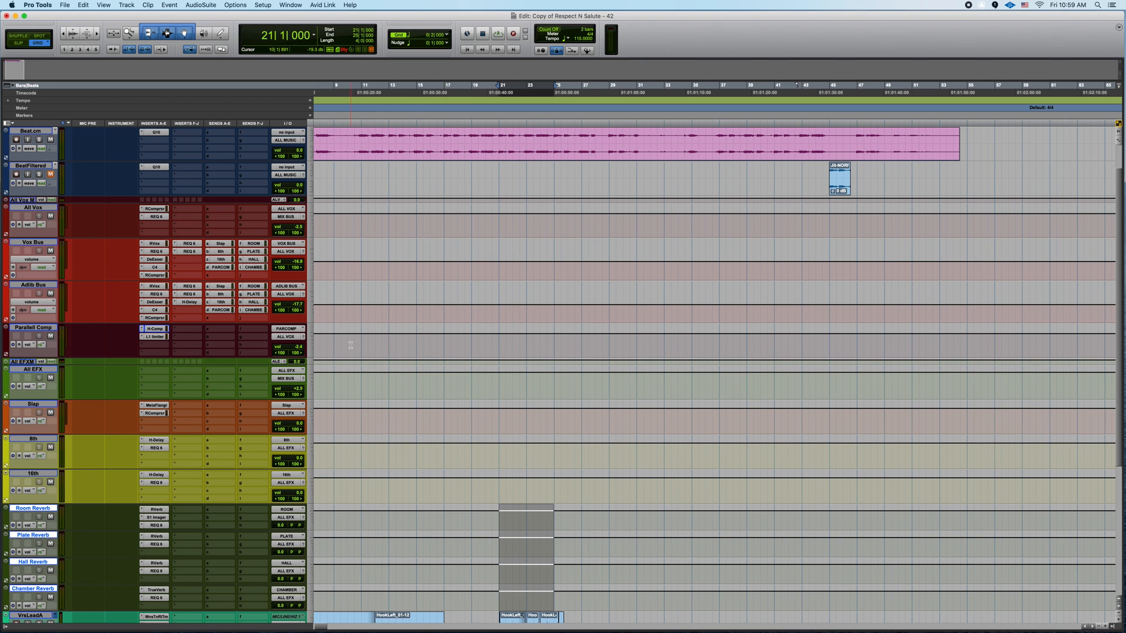
left_click(196, 303)
scroll(363, 410, "down", 10)
scroll(364, 436, "up", 7)
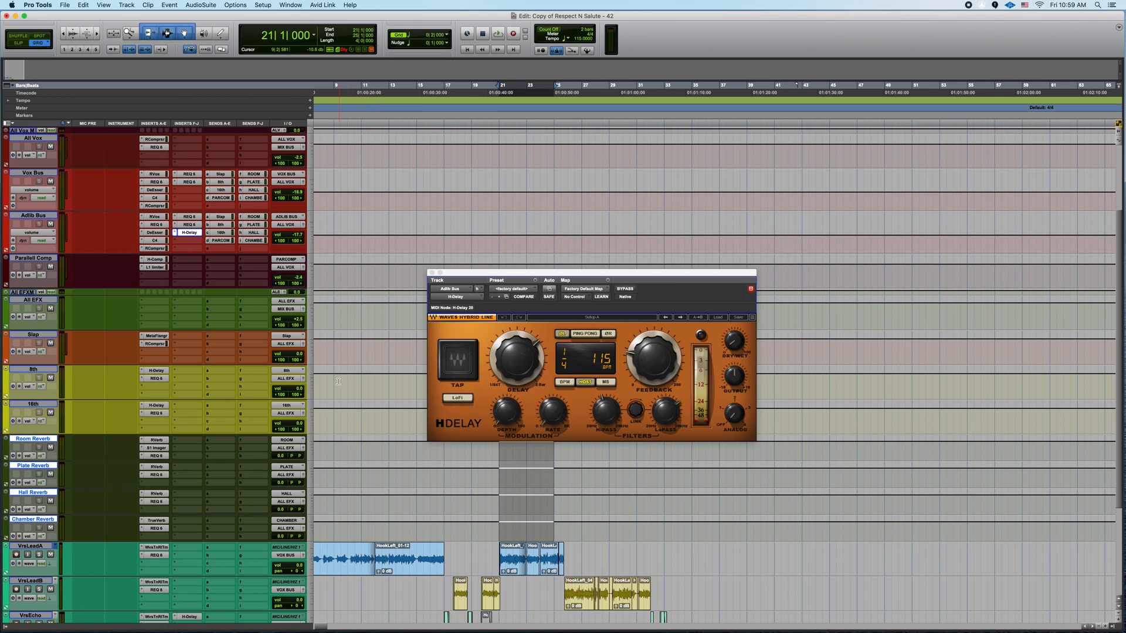
left_click(258, 241)
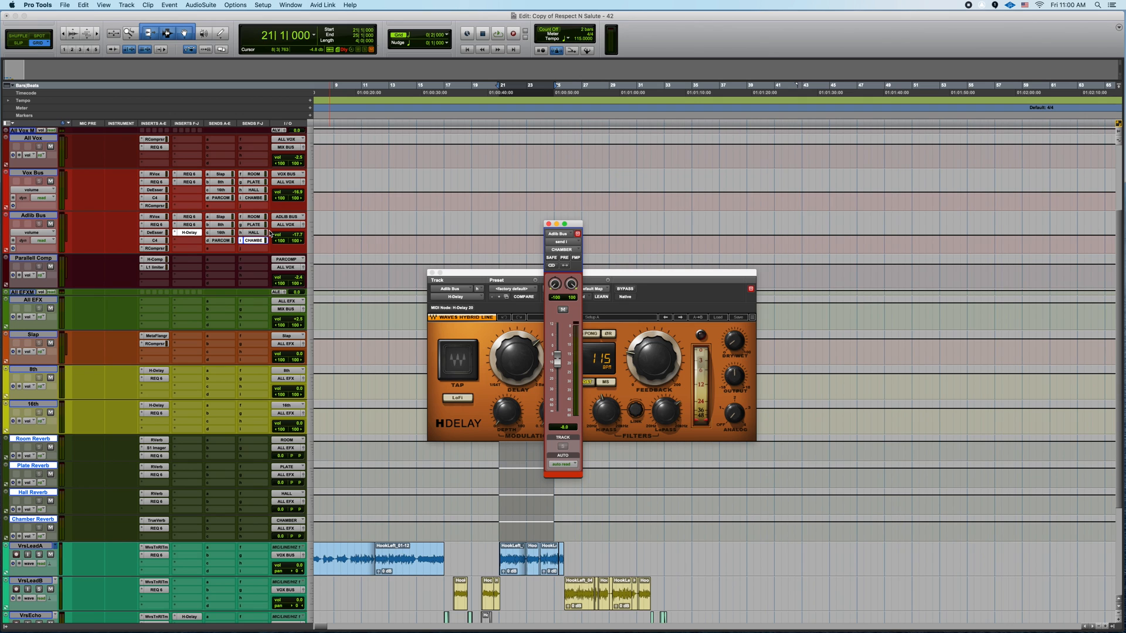
key("space")
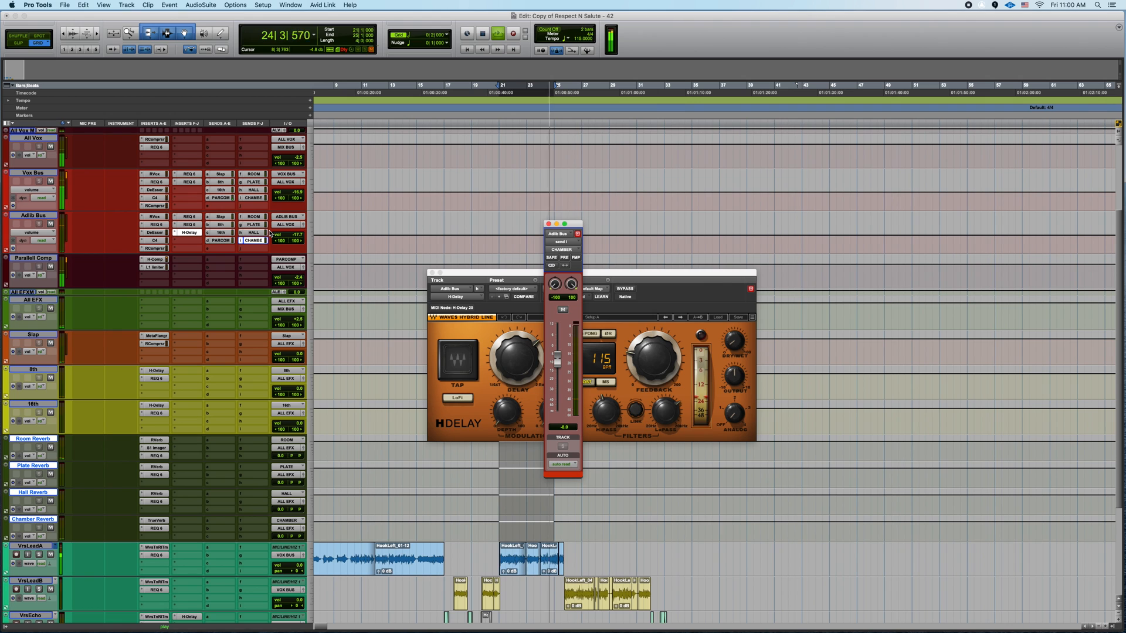
key("space")
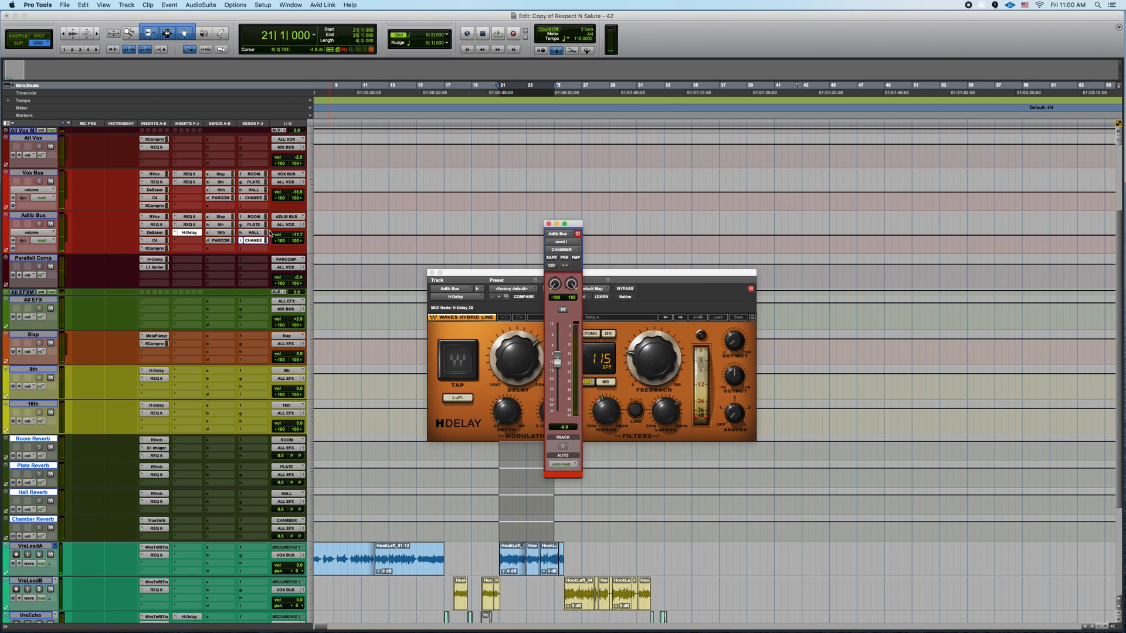